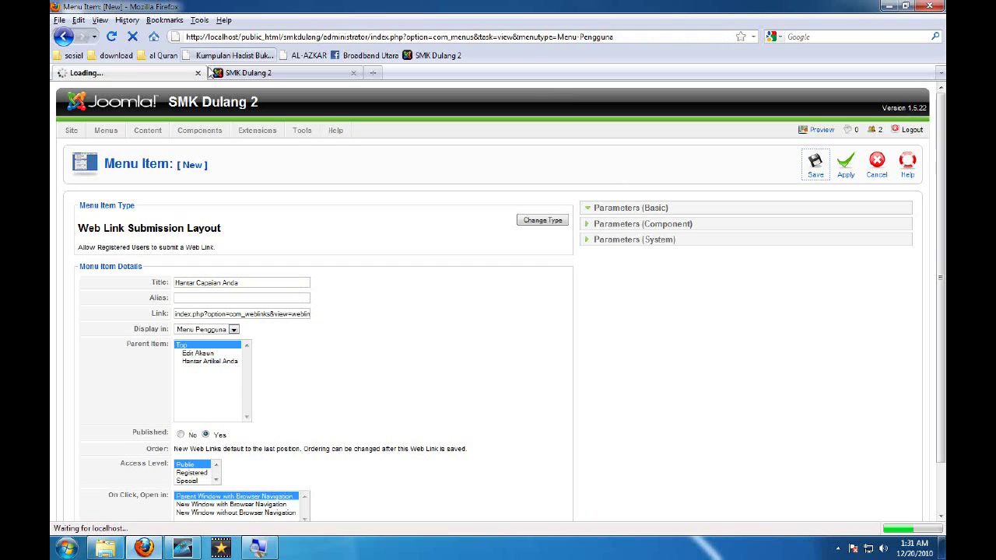
# Reload the site front page to show the new Hantar Capaian Anda menu item
pyautogui.click(247, 73)
pyautogui.click(113, 37)
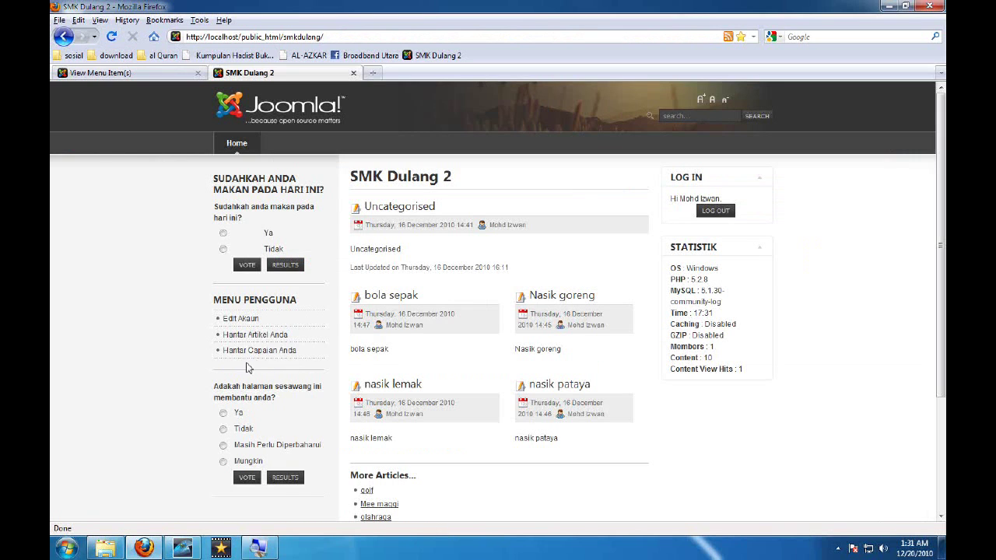
# Open Hantar Capaian Anda and enter test name 'aasdasdasd' and a test URL
pyautogui.click(256, 359)
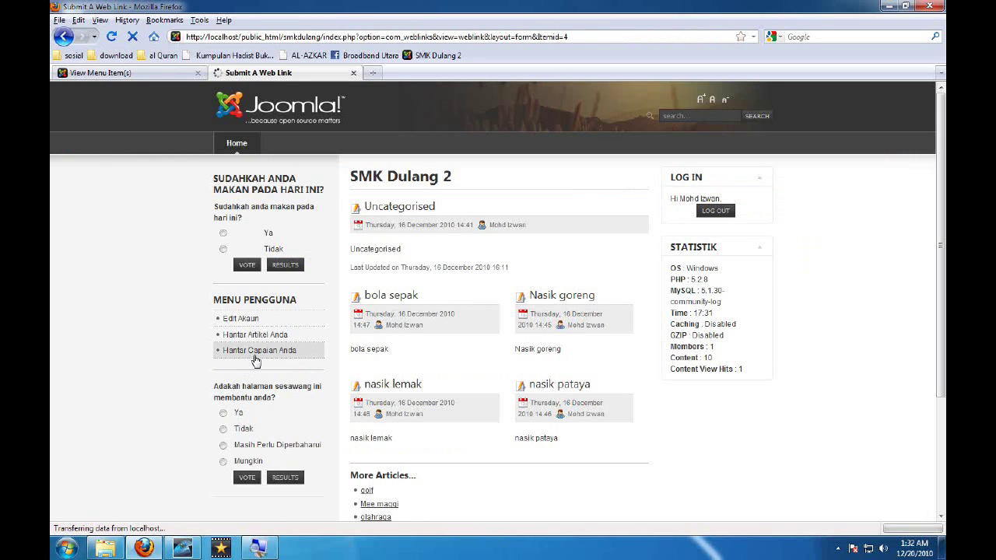
pyautogui.click(511, 204)
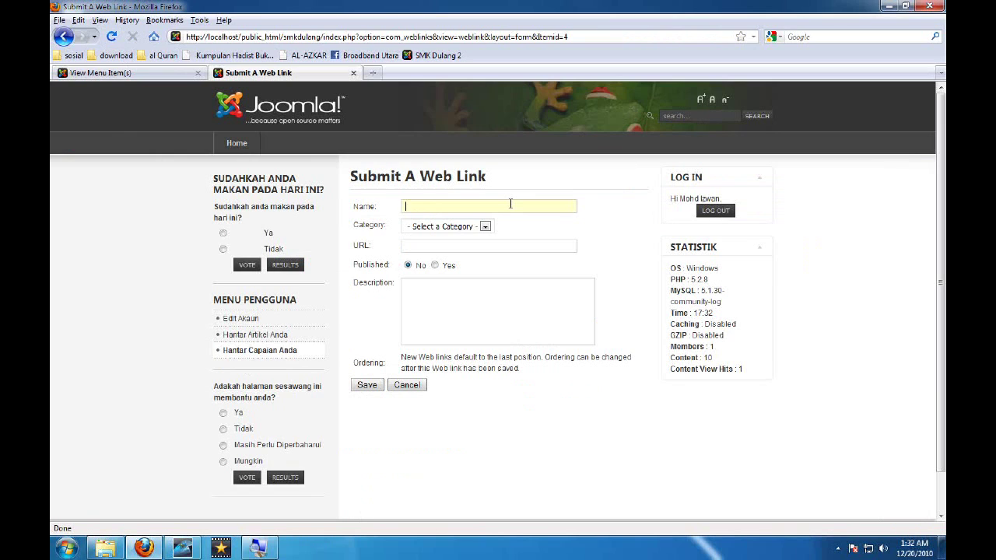
pyautogui.write('aasdasdasd')
pyautogui.click(463, 247)
pyautogui.write('asdasdasdasd')
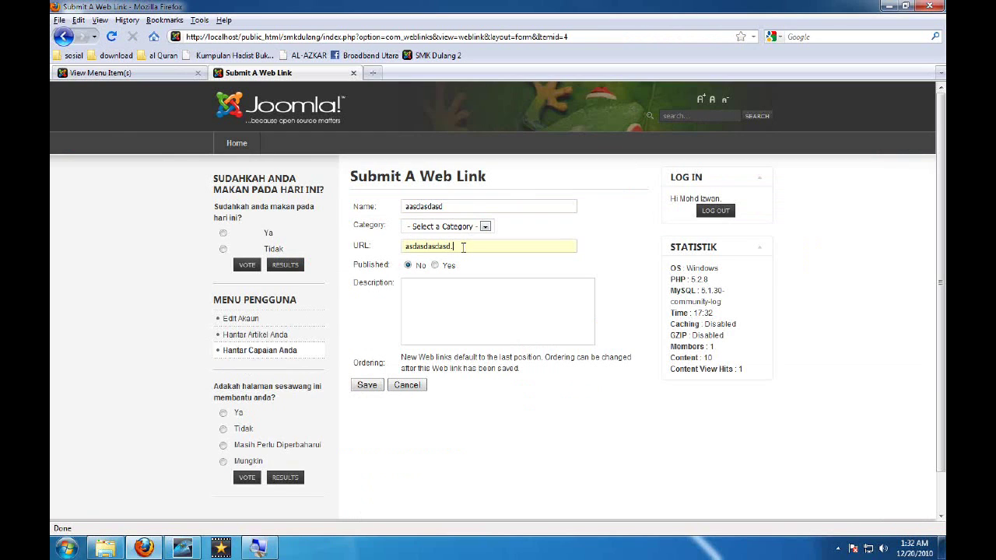
pyautogui.write('www.')
pyautogui.write('http://')
# Try saving the link, find the Category list empty, and close the tab
pyautogui.click(485, 226)
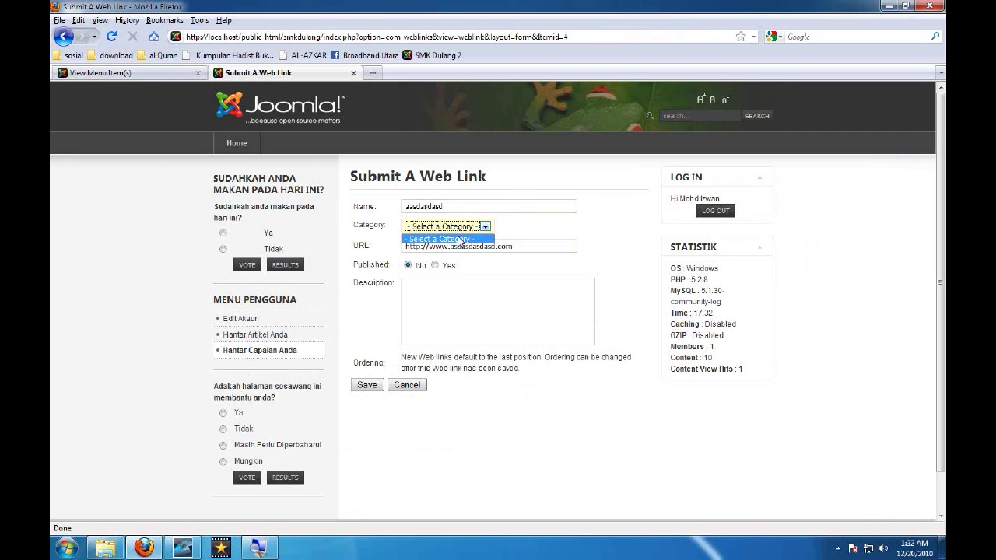
pyautogui.click(537, 228)
pyautogui.click(405, 292)
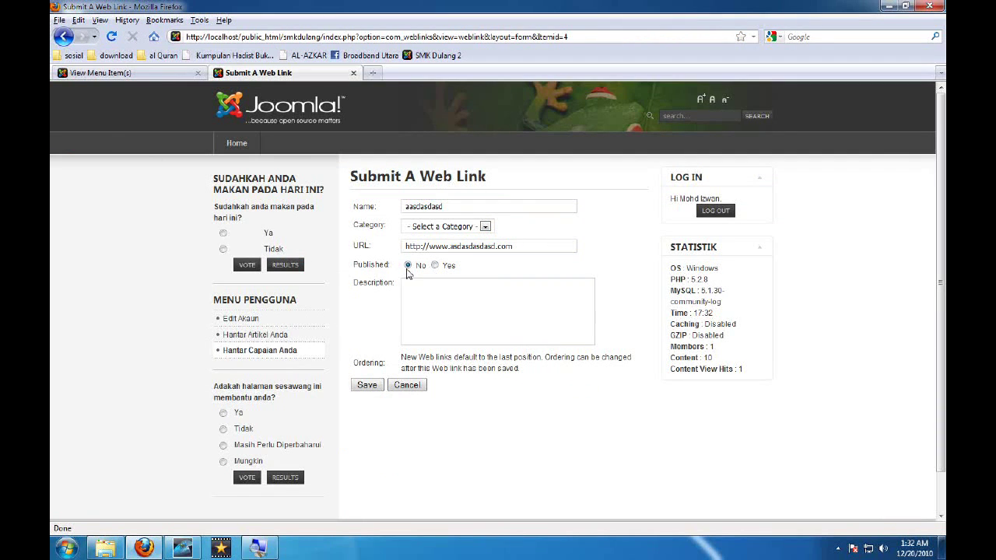
pyautogui.click(364, 384)
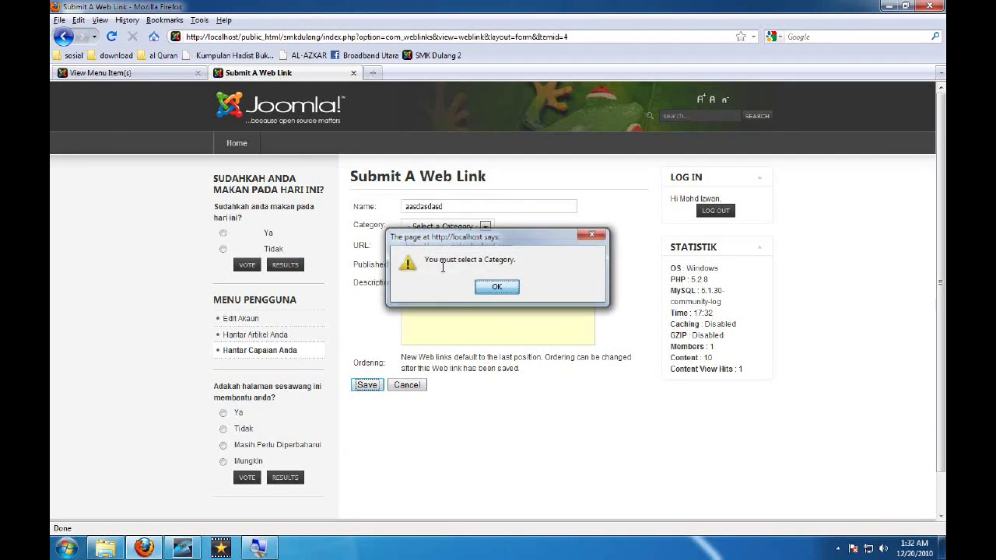
pyautogui.press('Return')
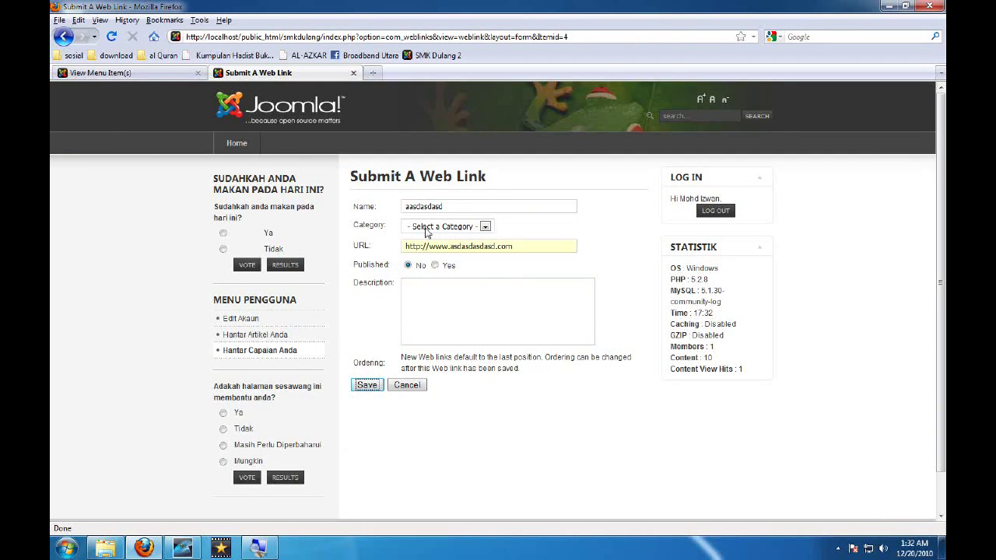
pyautogui.click(426, 231)
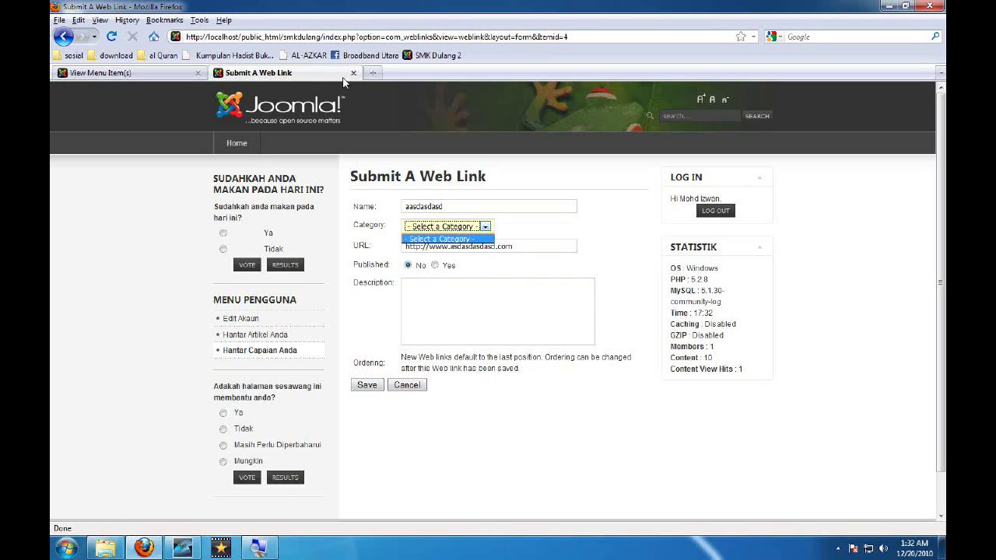
pyautogui.click(438, 238)
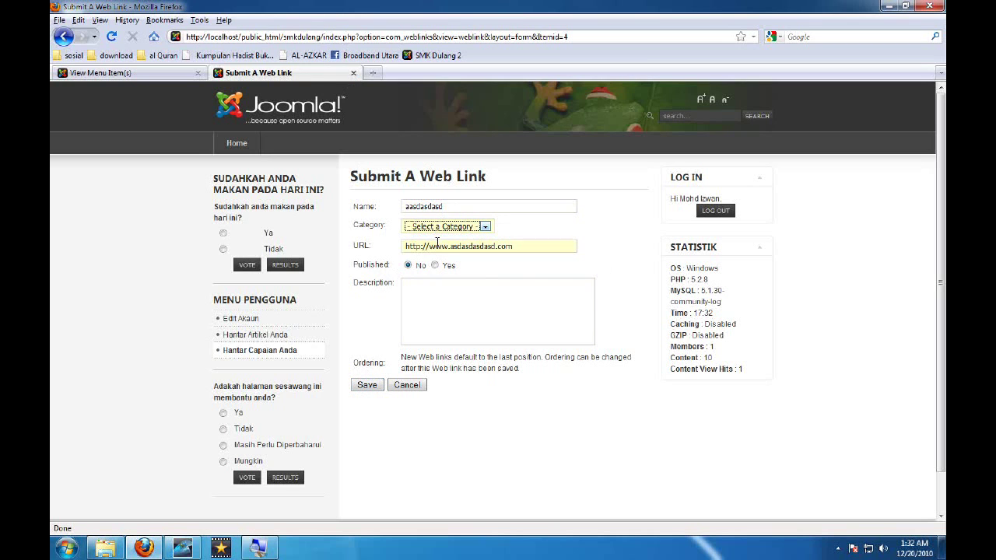
pyautogui.click(354, 73)
# Go to Components > Web Links > Categories and start a new category
pyautogui.moveTo(220, 135)
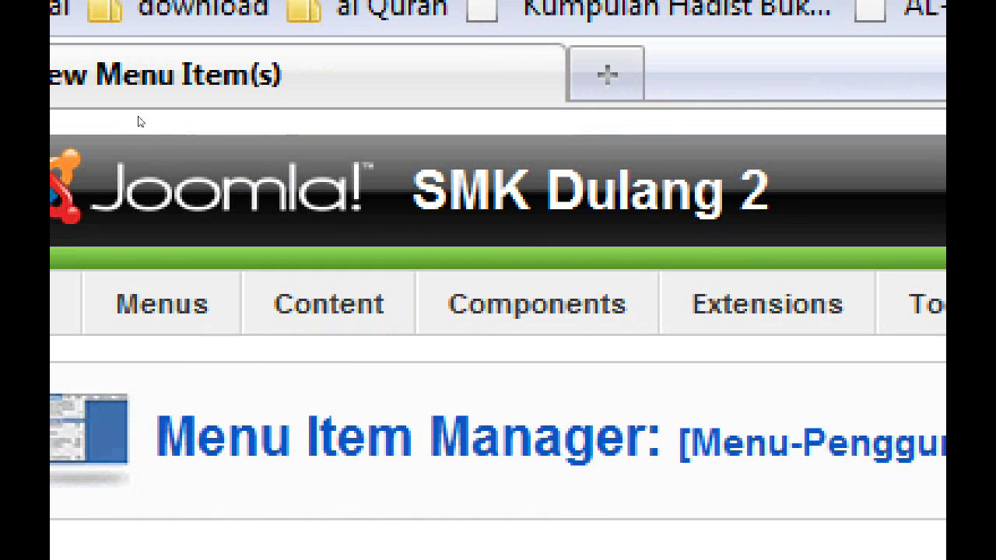
pyautogui.moveTo(537, 303)
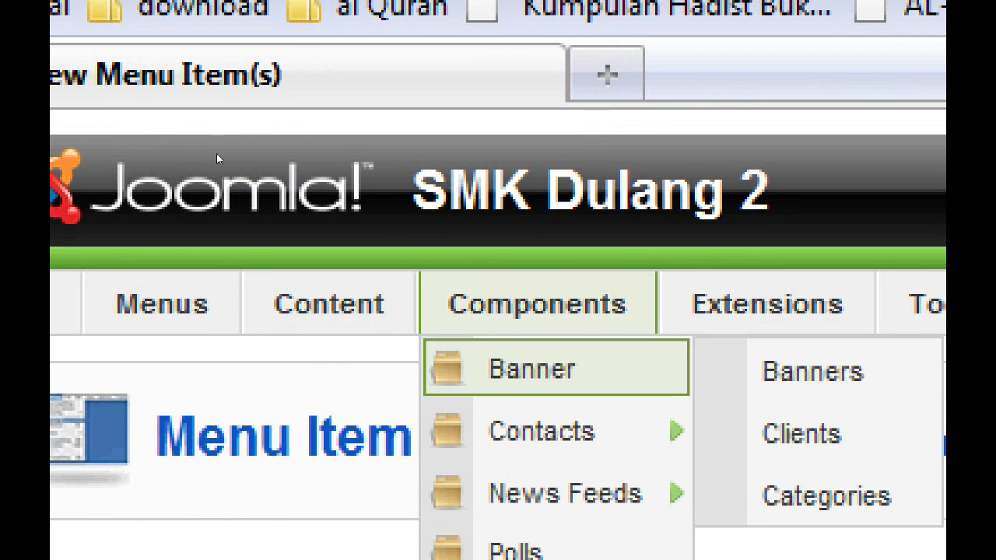
pyautogui.moveTo(564, 492)
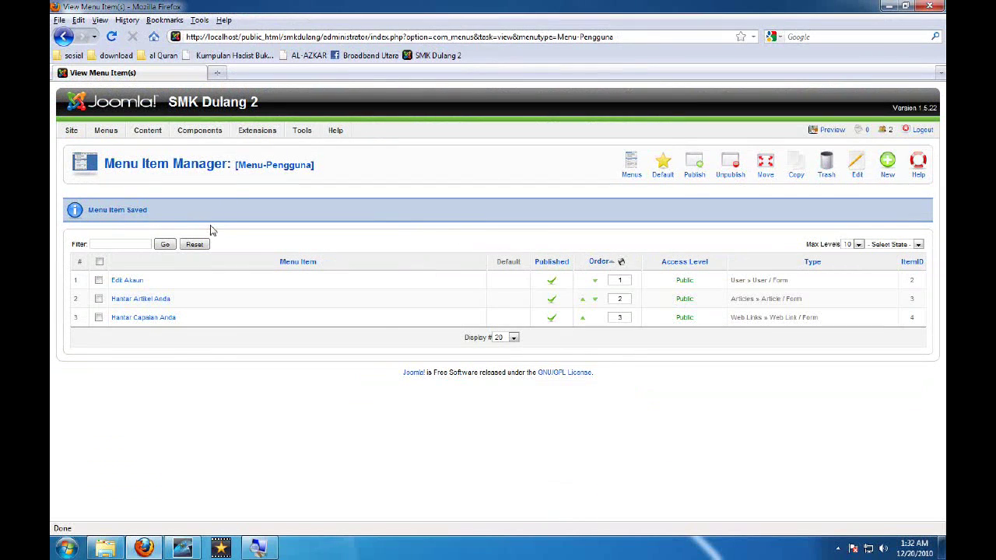
pyautogui.moveTo(200, 130)
pyautogui.moveTo(217, 171)
pyautogui.moveTo(222, 228)
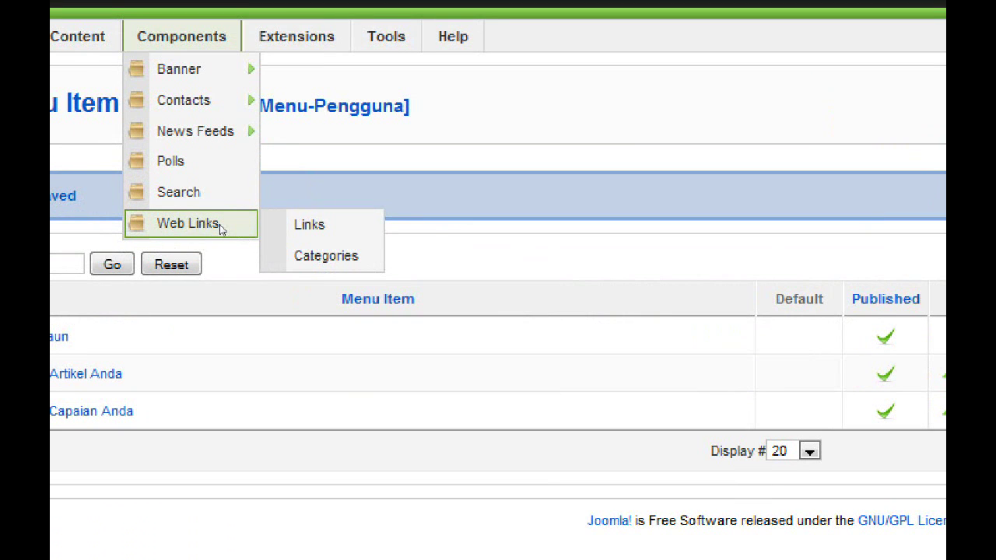
pyautogui.click(268, 247)
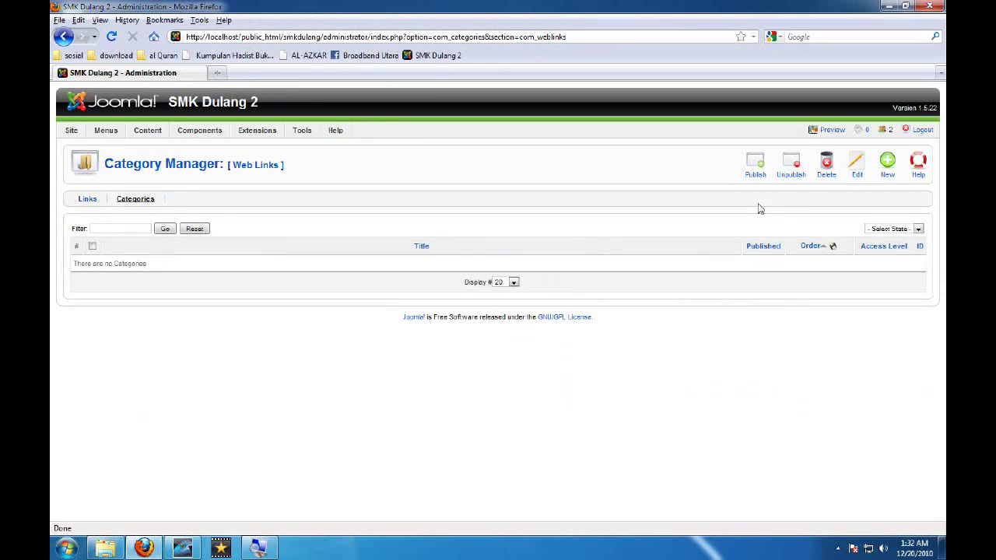
pyautogui.click(886, 163)
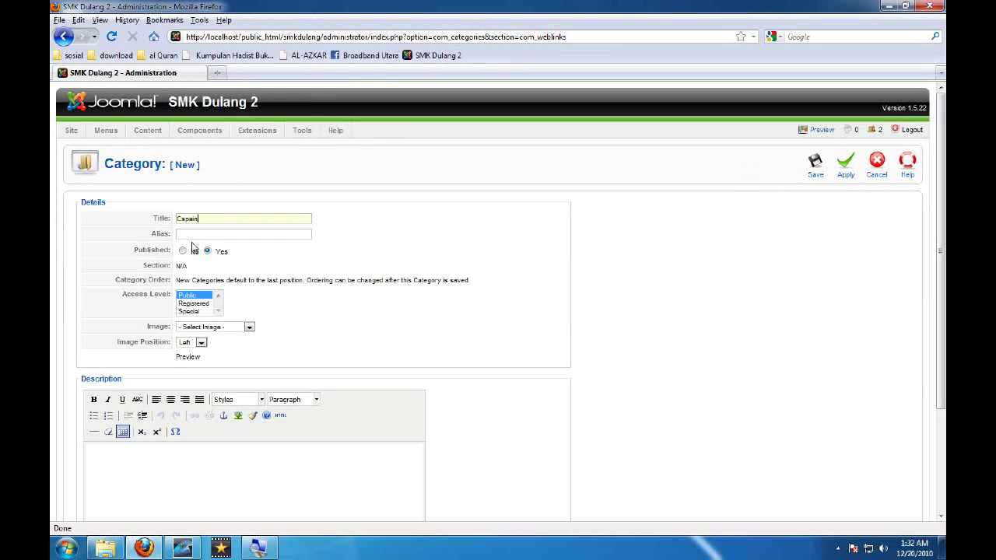
# Save the category titled 'Capaian dari luar' and preview the site in a new tab
pyautogui.write('ari luar')
pyautogui.click(813, 167)
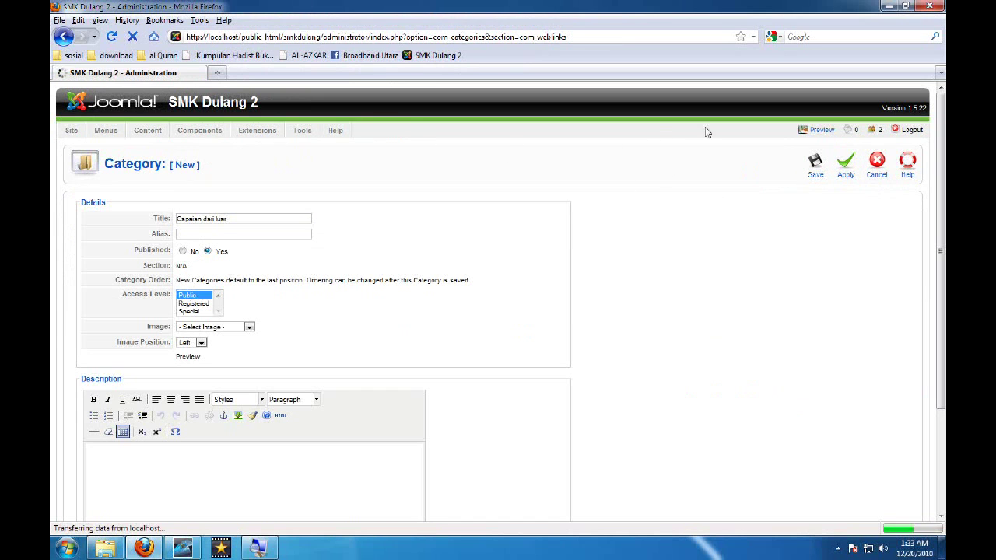
pyautogui.click(827, 133)
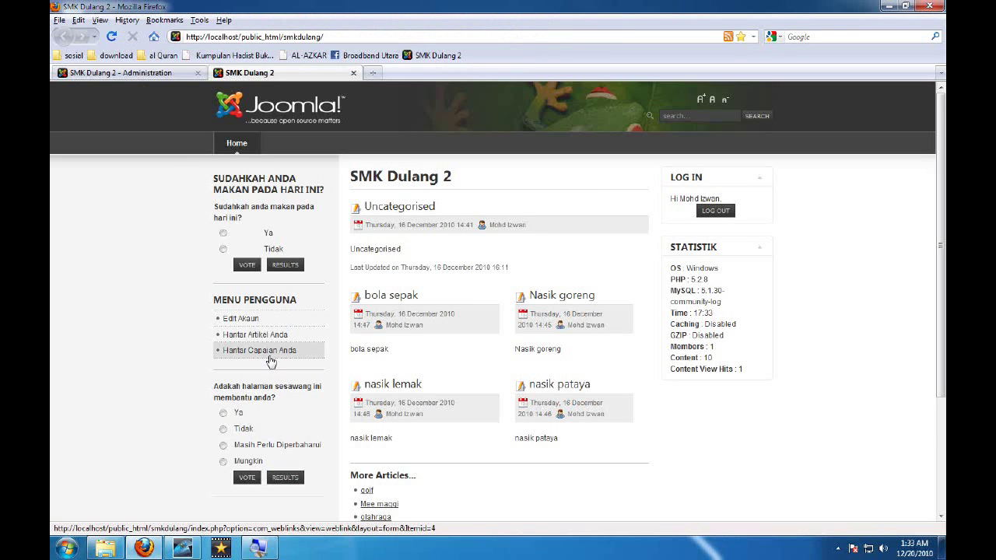
pyautogui.click(270, 361)
pyautogui.click(420, 207)
pyautogui.write('asdasdasd')
pyautogui.moveTo(450, 205); pyautogui.dragTo(385, 205)
pyautogui.hotkey('ctrl', 'c')
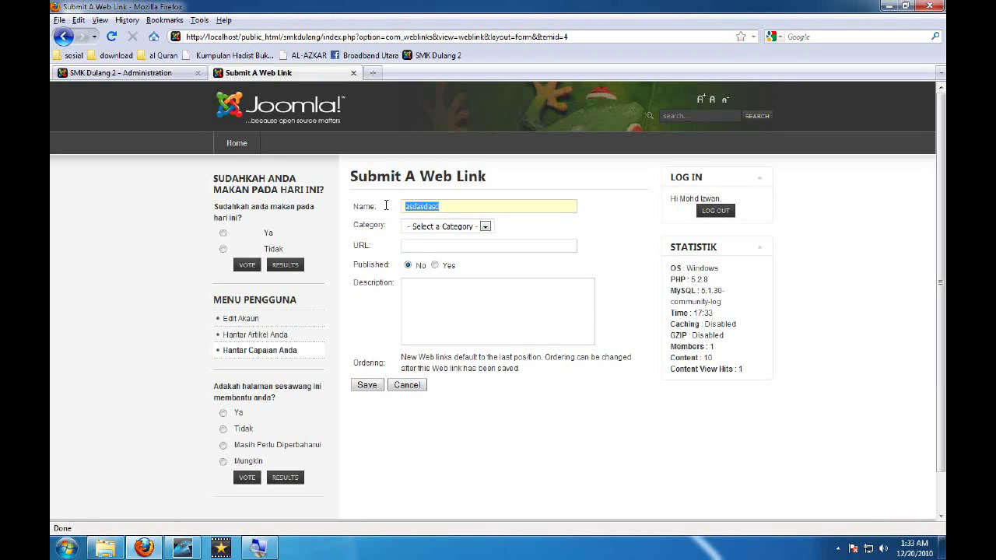
pyautogui.click(437, 243)
pyautogui.hotkey('ctrl', 'v')
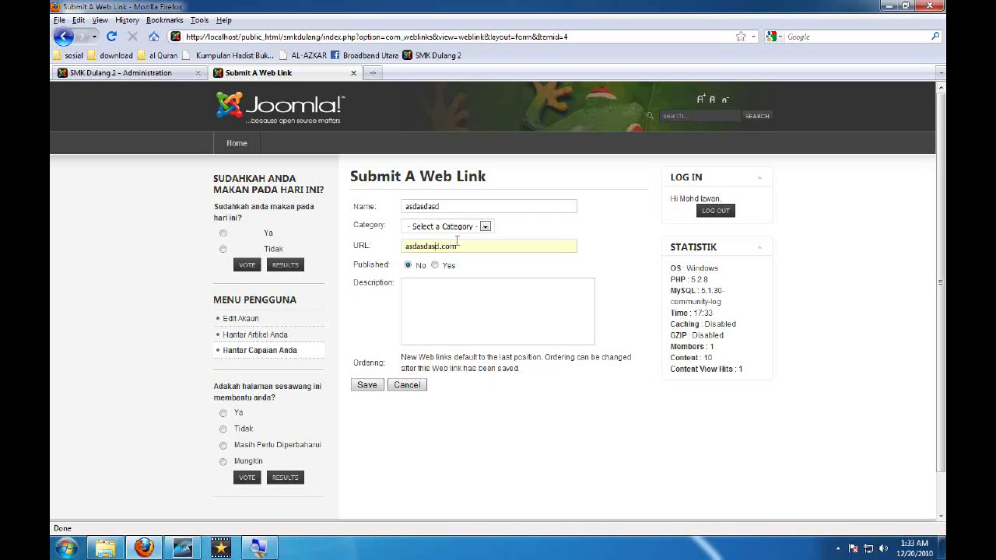
pyautogui.write('http://')
pyautogui.write('www.')
pyautogui.write('asdasdasdas asdasdasd')
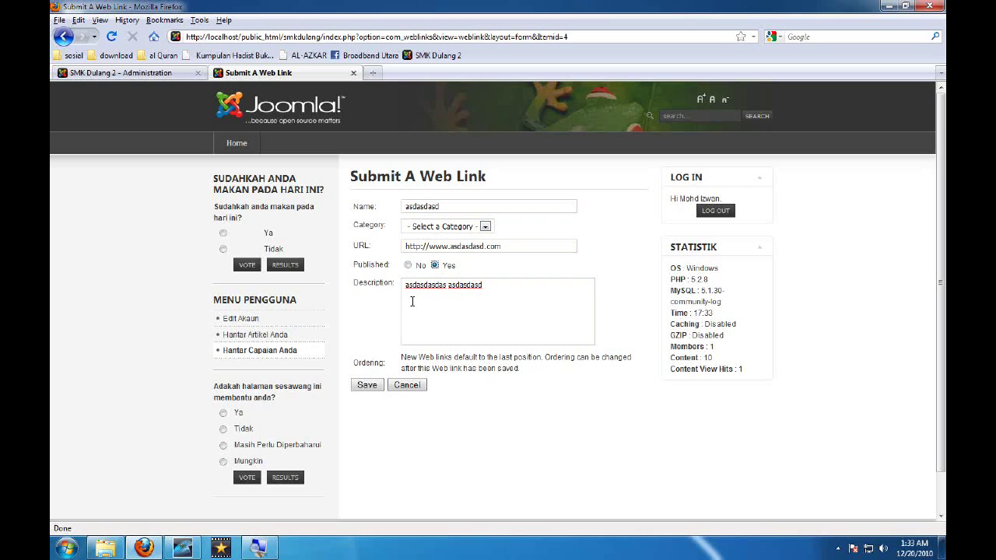
# Choose category Capaian dari luar after the missing-category warning, and save the link
pyautogui.click(365, 385)
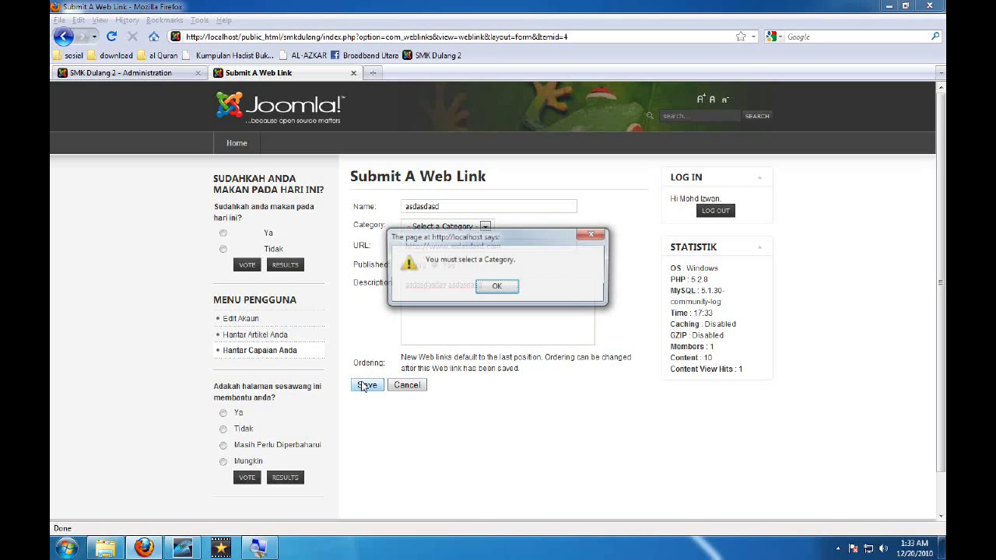
pyautogui.click(494, 289)
pyautogui.click(471, 227)
pyautogui.click(474, 244)
pyautogui.click(366, 384)
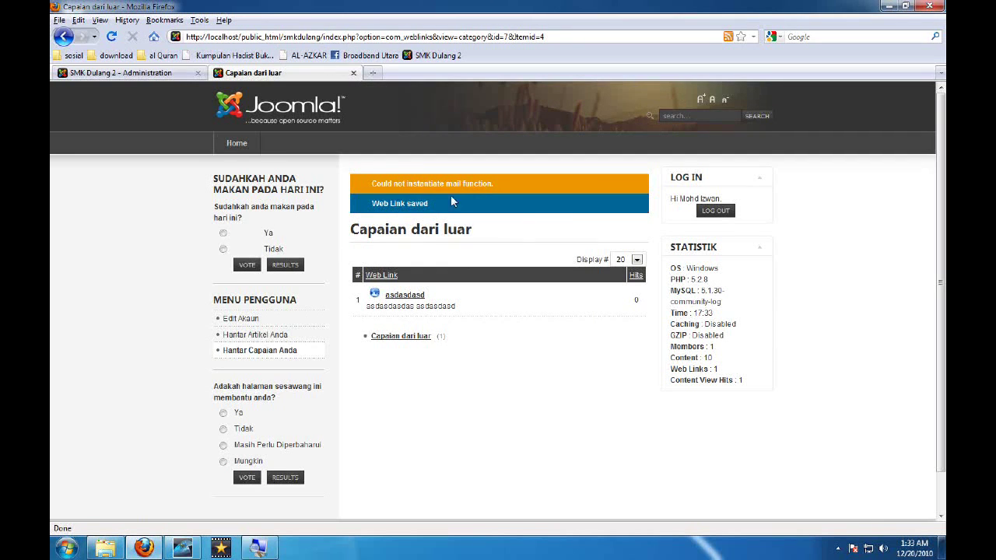
# Select the site address and mail error text, then return to the site home page
pyautogui.moveTo(403, 184); pyautogui.dragTo(424, 184)
pyautogui.moveTo(240, 38); pyautogui.dragTo(187, 38)
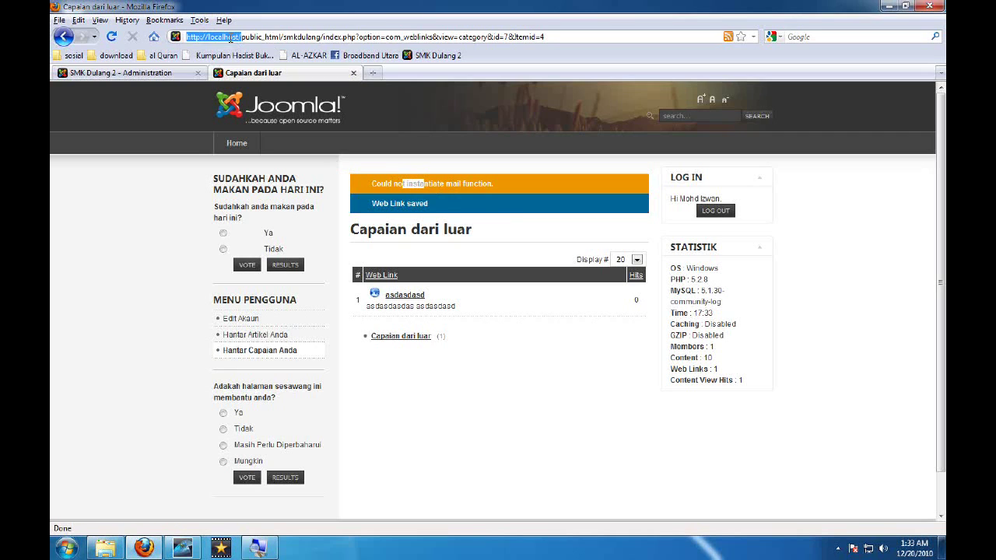
pyautogui.moveTo(377, 184); pyautogui.dragTo(570, 191)
pyautogui.moveTo(506, 182); pyautogui.dragTo(483, 184)
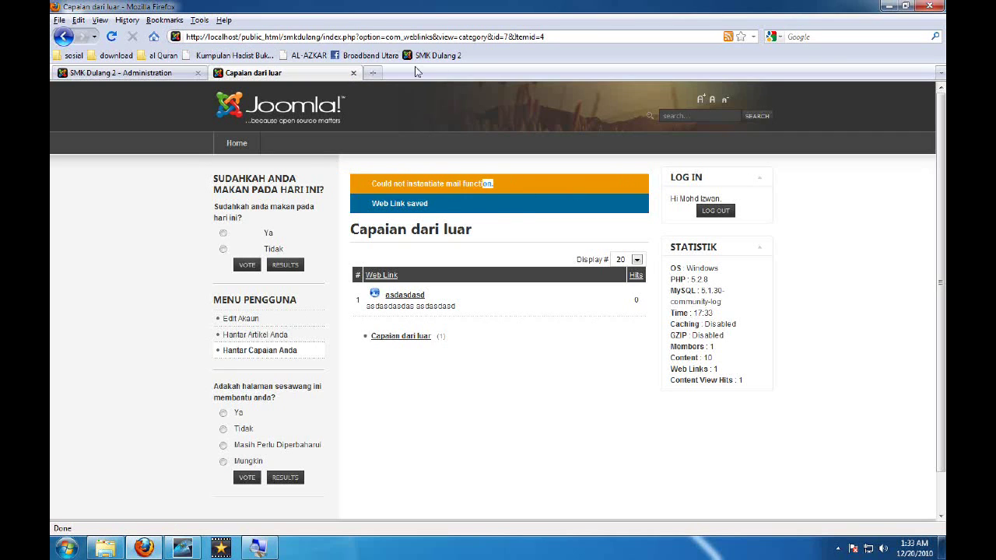
pyautogui.click(241, 146)
# Open the Menu Pengguna item list in the administrator
pyautogui.click(126, 71)
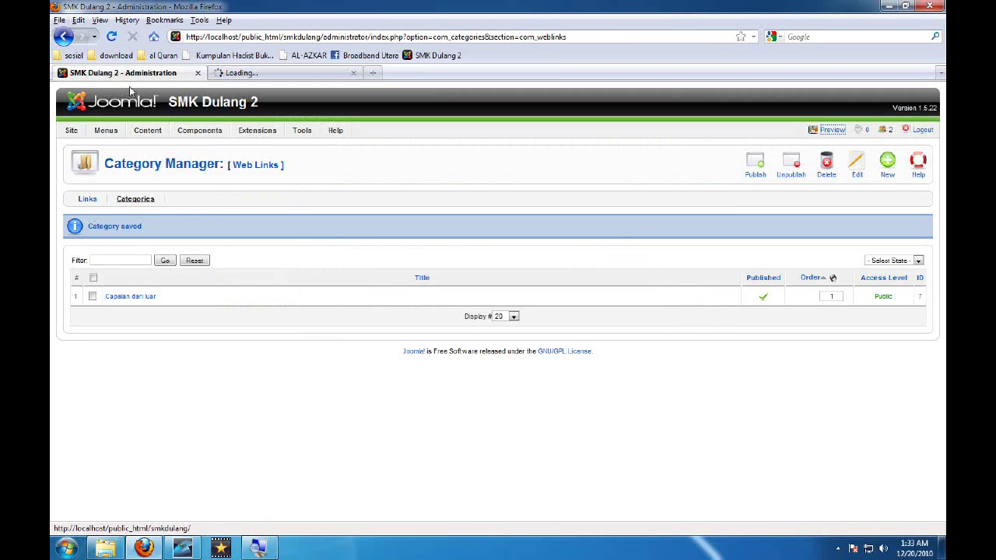
pyautogui.moveTo(95, 131)
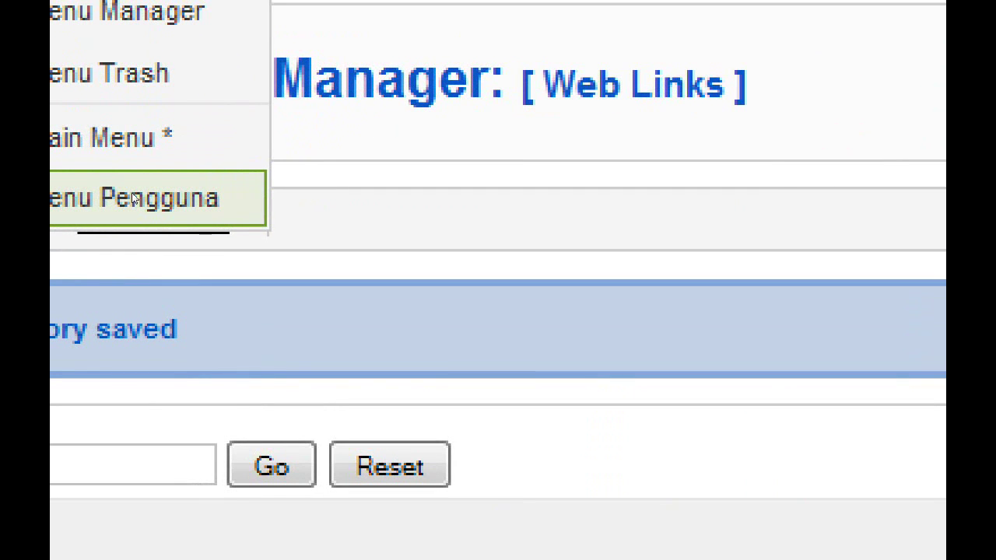
pyautogui.click(134, 199)
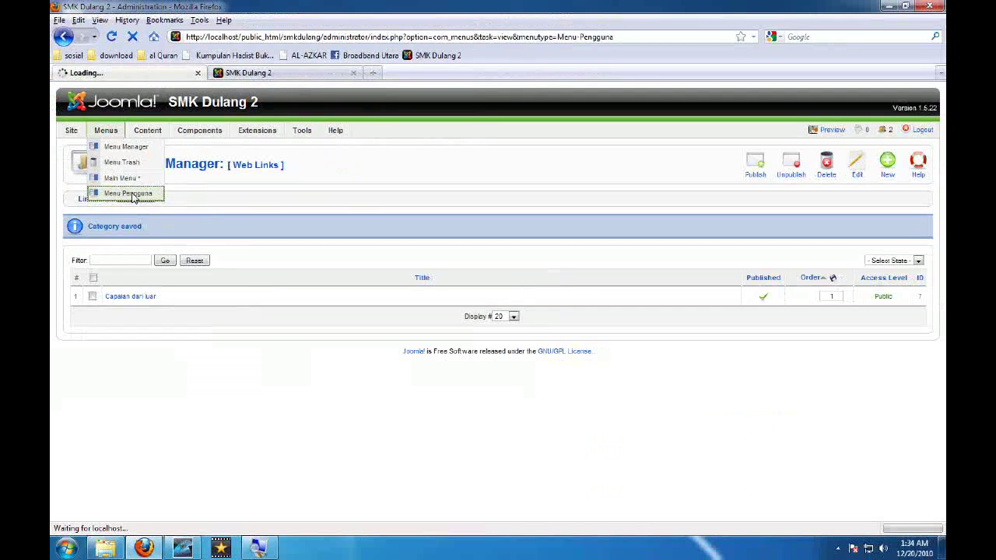
# Start a new menu item of type Internal Link > User > Default Remind
pyautogui.click(887, 165)
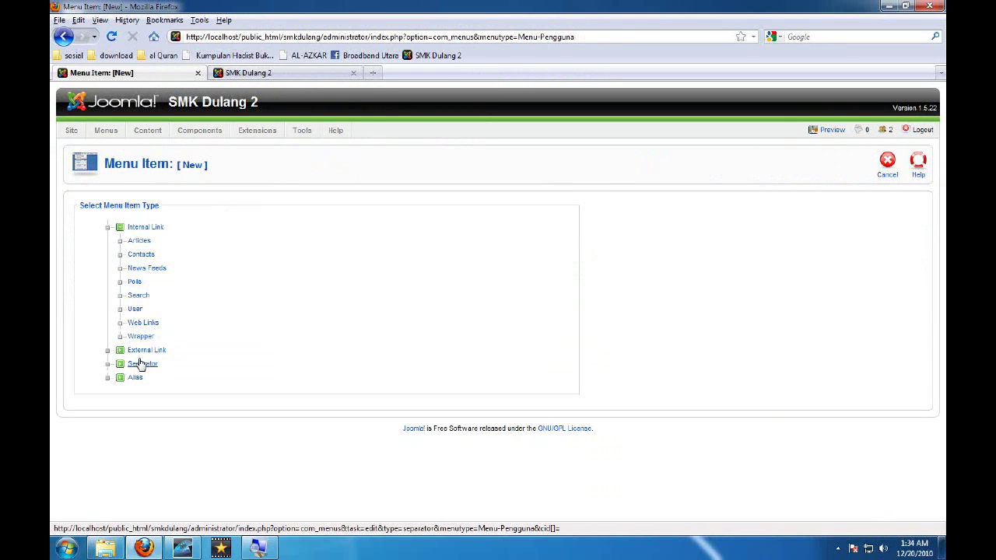
pyautogui.click(137, 297)
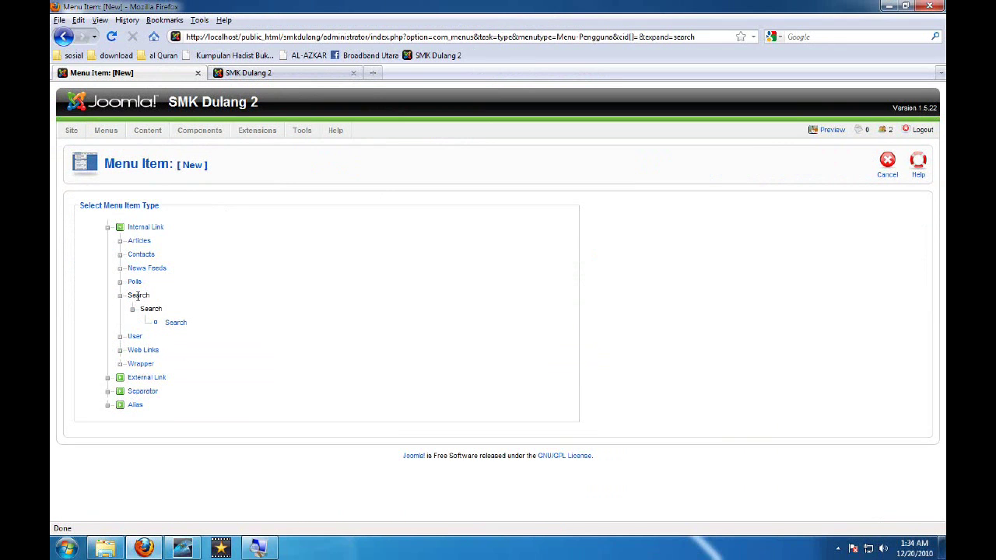
pyautogui.click(134, 285)
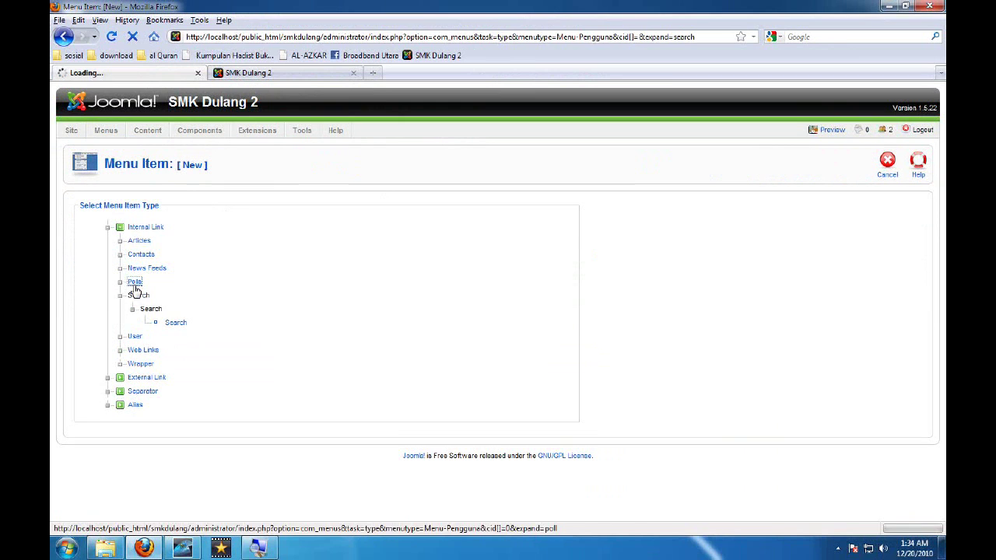
pyautogui.click(137, 270)
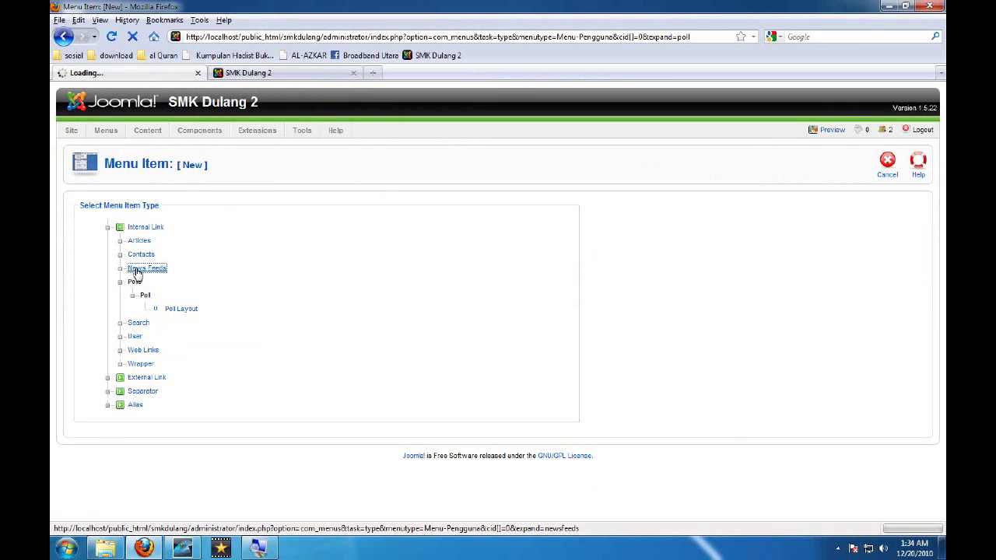
pyautogui.click(137, 261)
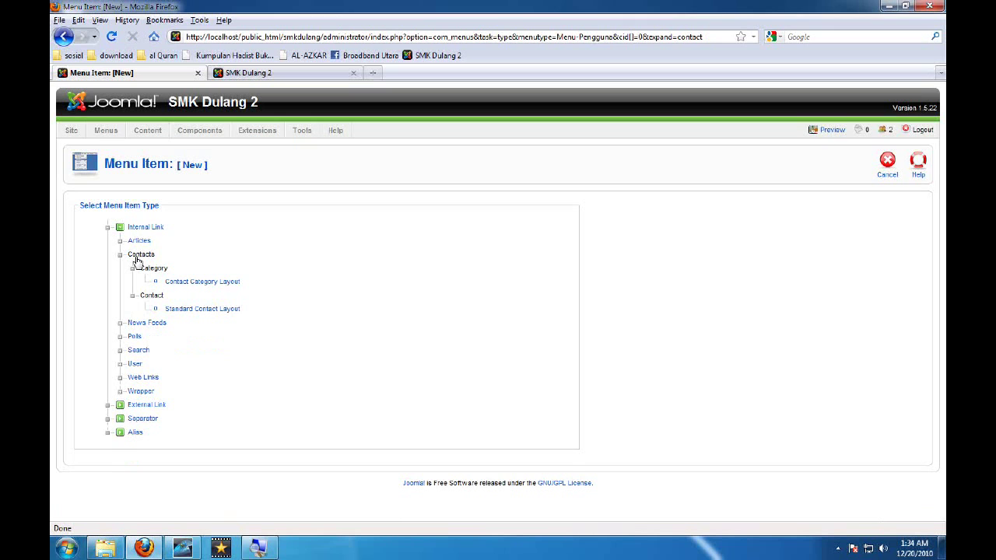
pyautogui.click(138, 242)
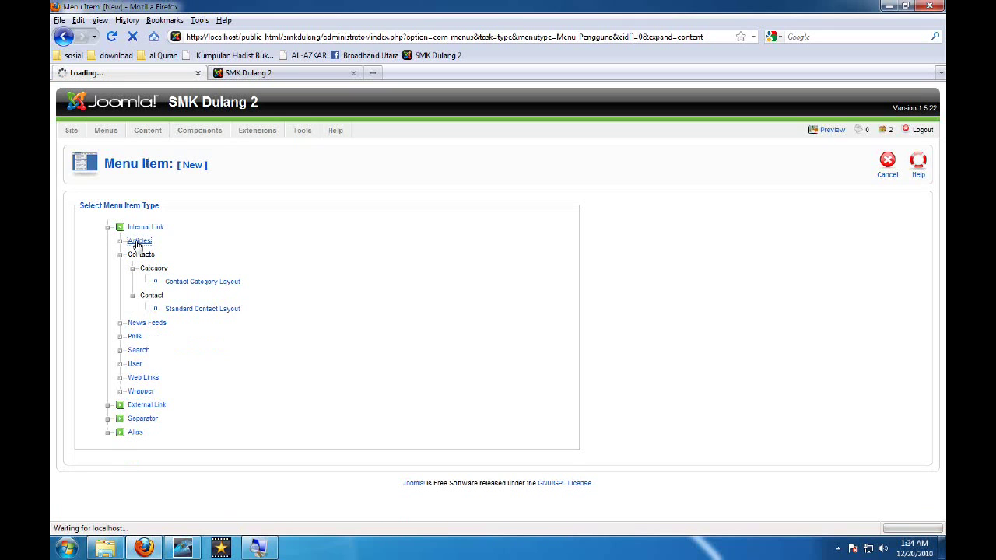
pyautogui.scroll(-2, 169, 445)
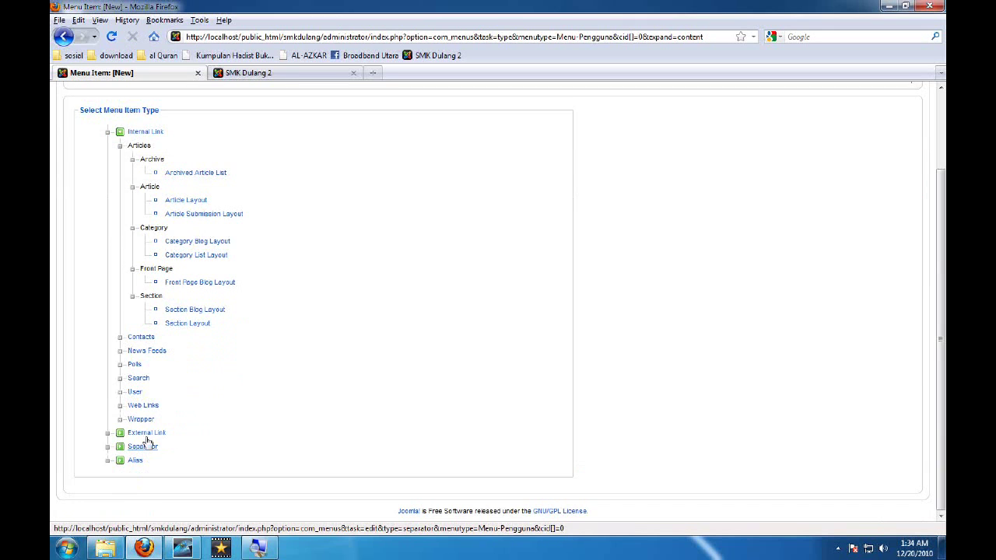
pyautogui.click(136, 392)
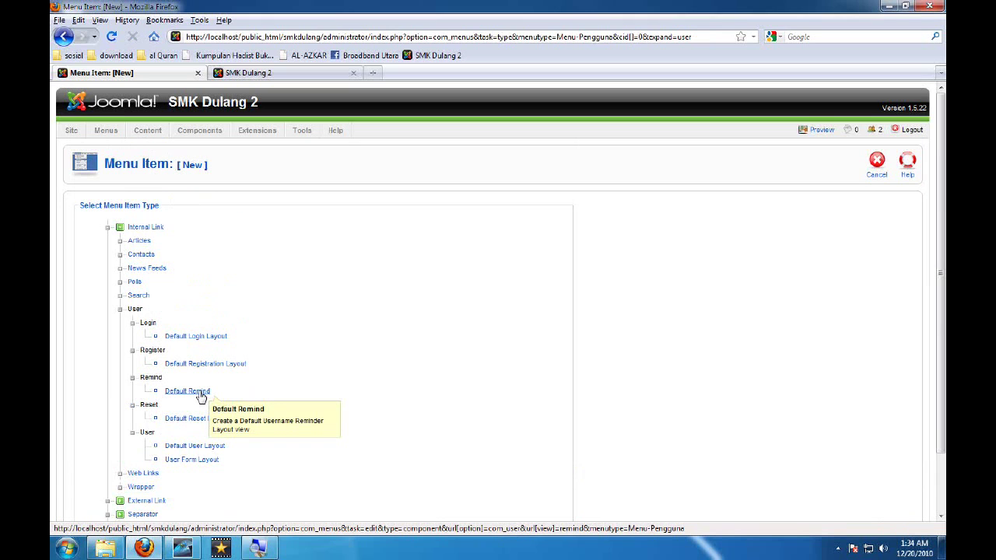
pyautogui.click(187, 392)
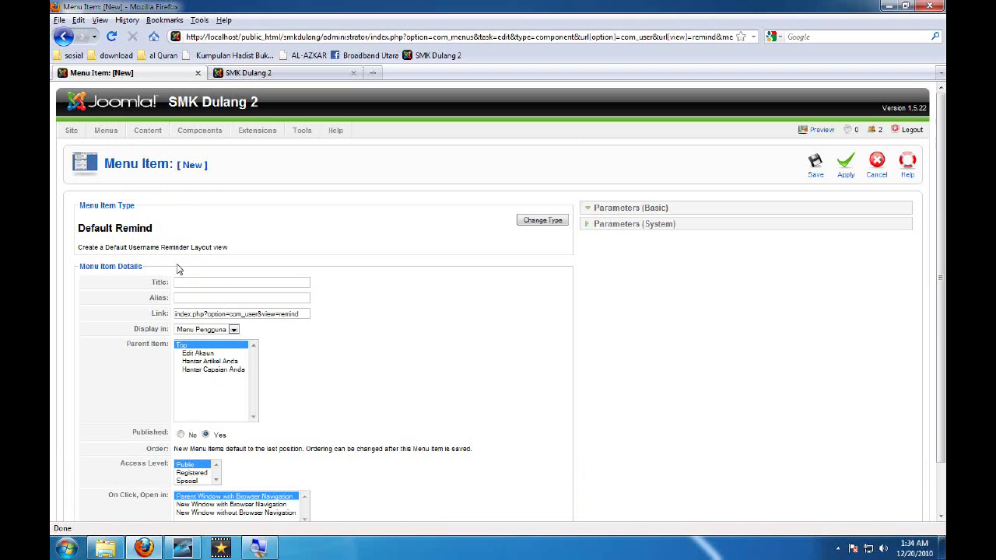
# Title the new item 'Remind'
pyautogui.doubleClick(129, 232)
pyautogui.hotkey('ctrl', 'c')
pyautogui.click(207, 282)
pyautogui.hotkey('ctrl', 'v')
# Save the Remind item and open its new link on the reloaded site
pyautogui.click(817, 171)
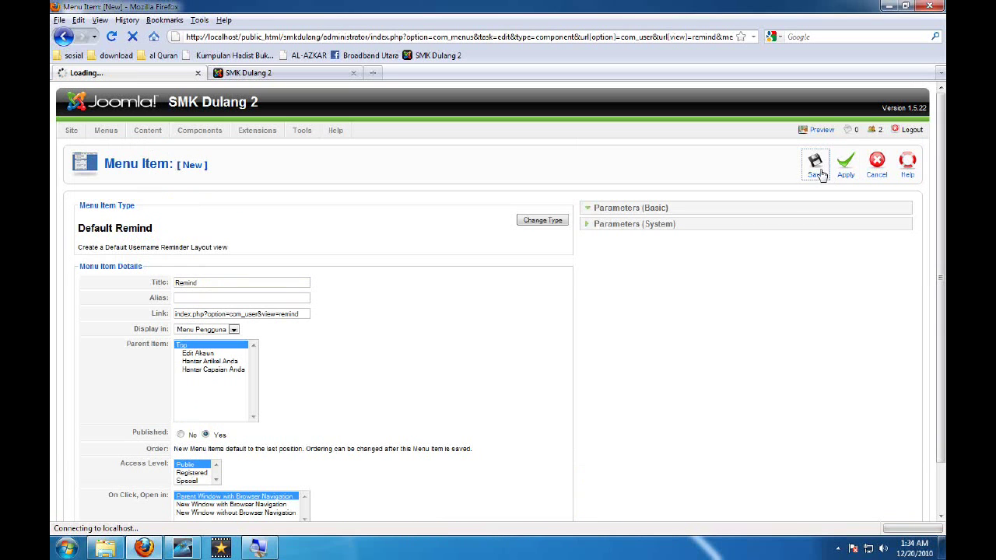
pyautogui.click(270, 74)
pyautogui.click(112, 39)
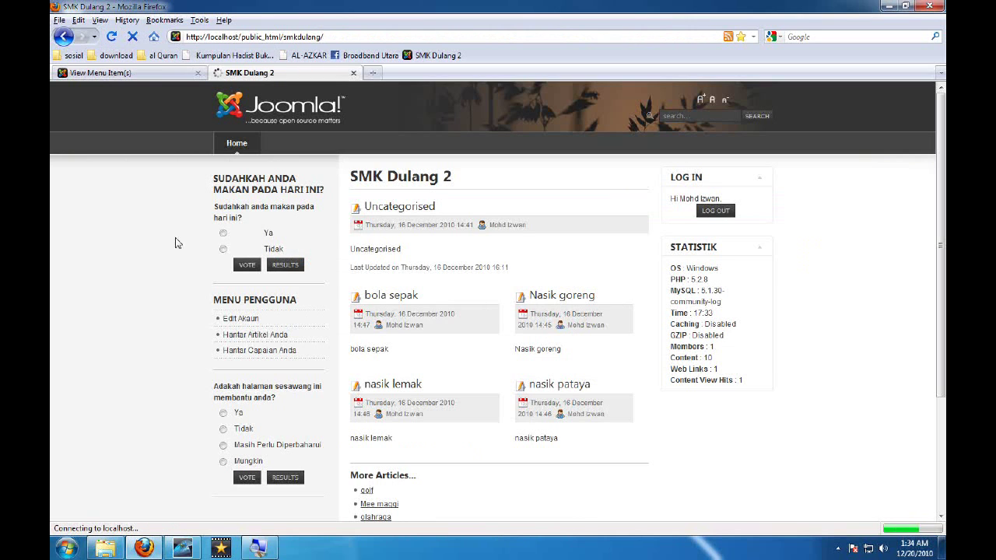
pyautogui.click(235, 372)
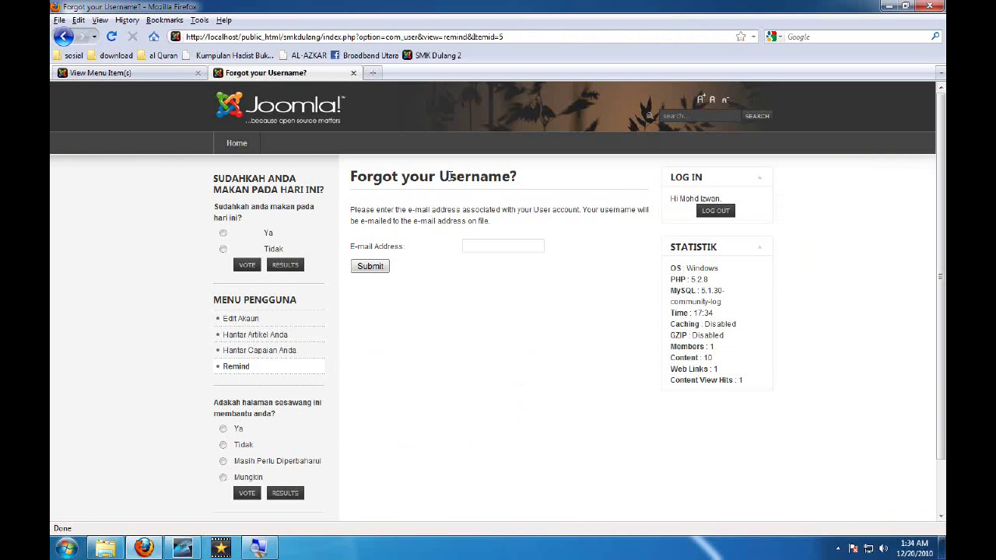
pyautogui.moveTo(453, 176); pyautogui.dragTo(380, 177)
# Trash the Remind item from the Menu Pengguna item list
pyautogui.click(101, 73)
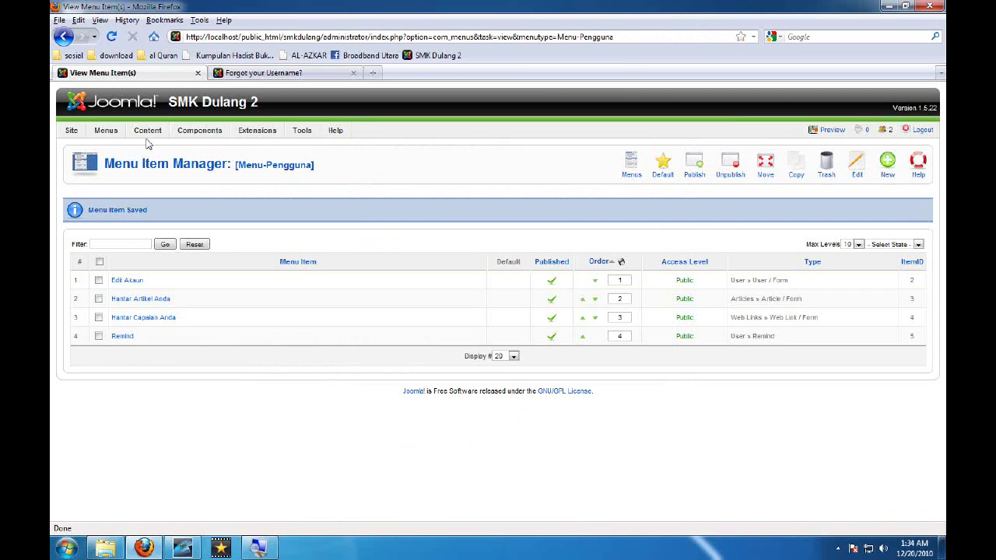
pyautogui.click(99, 336)
pyautogui.click(827, 179)
# Log out of the public site and check the MENU PENGGUNA block
pyautogui.click(303, 77)
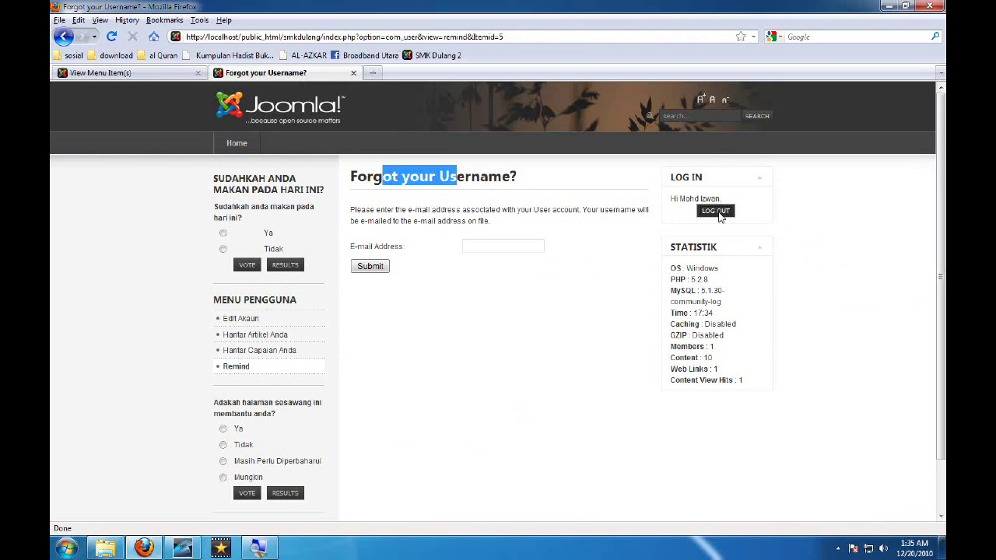
pyautogui.click(719, 214)
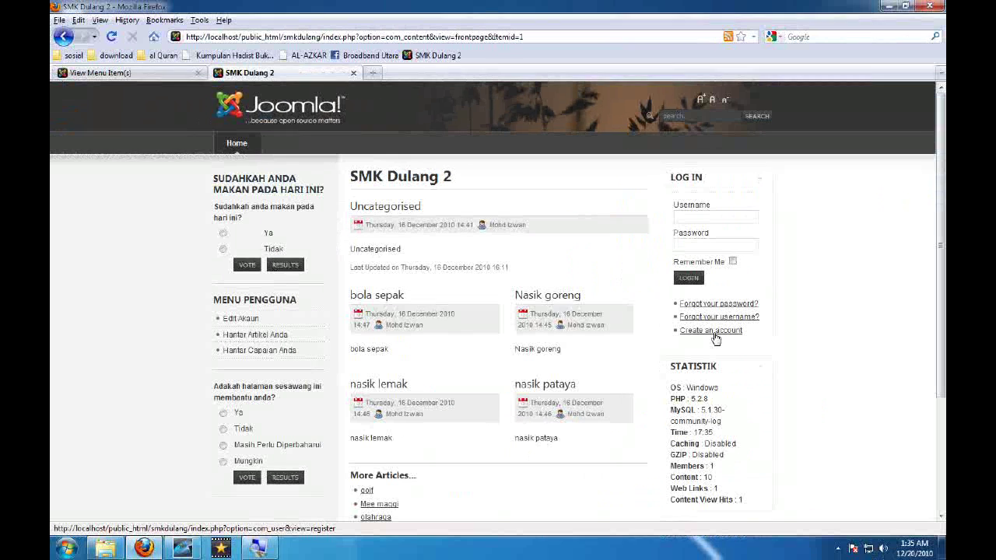
pyautogui.moveTo(235, 299); pyautogui.dragTo(290, 300)
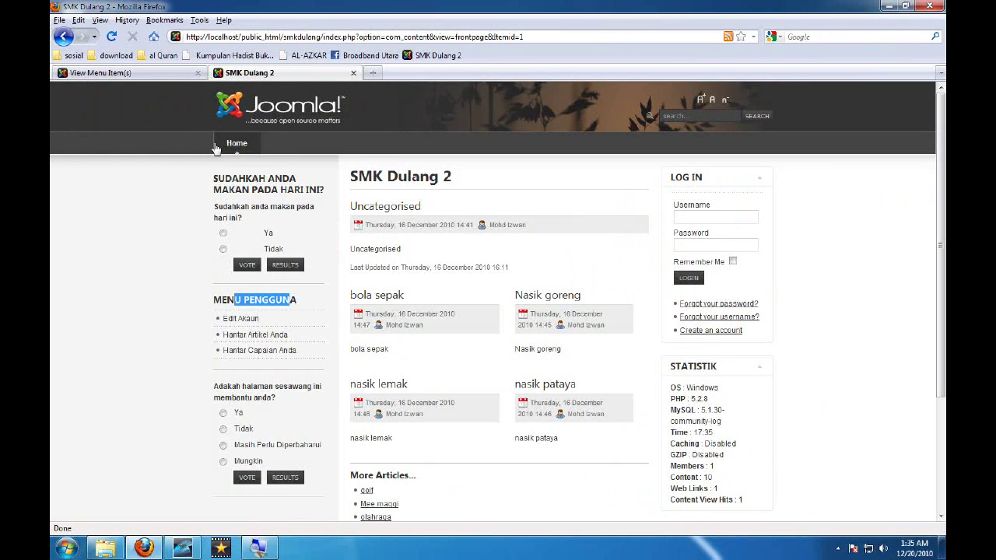
pyautogui.click(237, 296)
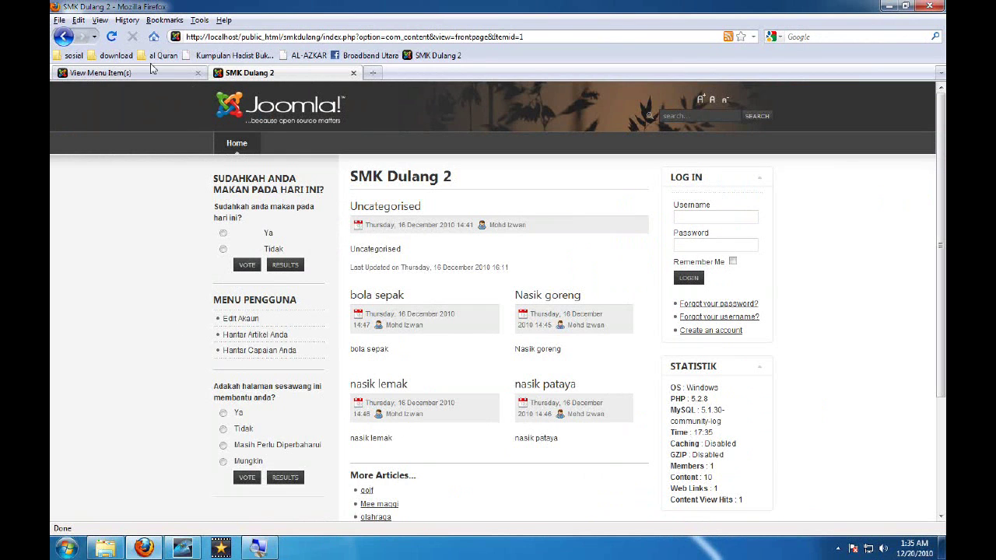
pyautogui.click(144, 75)
# Set the Menu Pengguna module's position to right and save it
pyautogui.moveTo(257, 131)
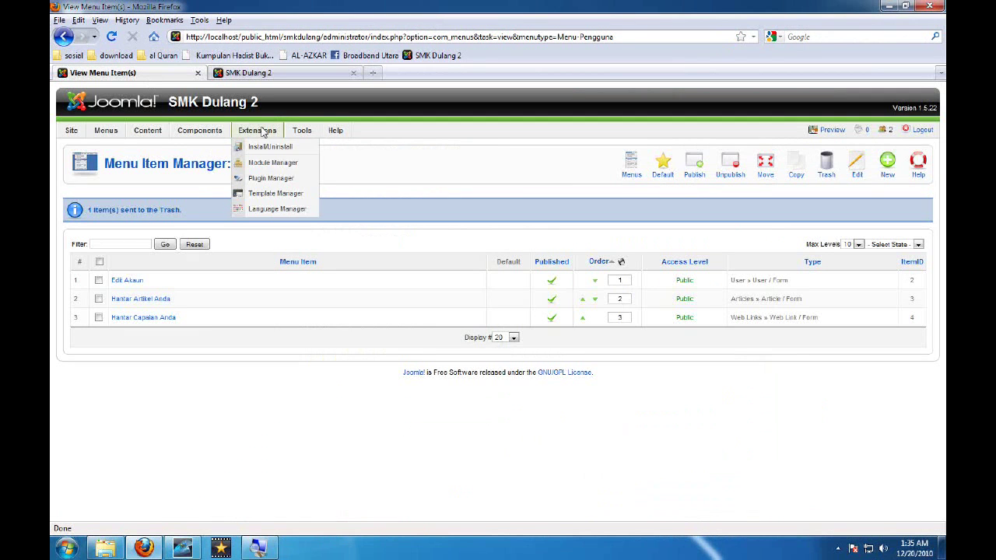
pyautogui.click(265, 165)
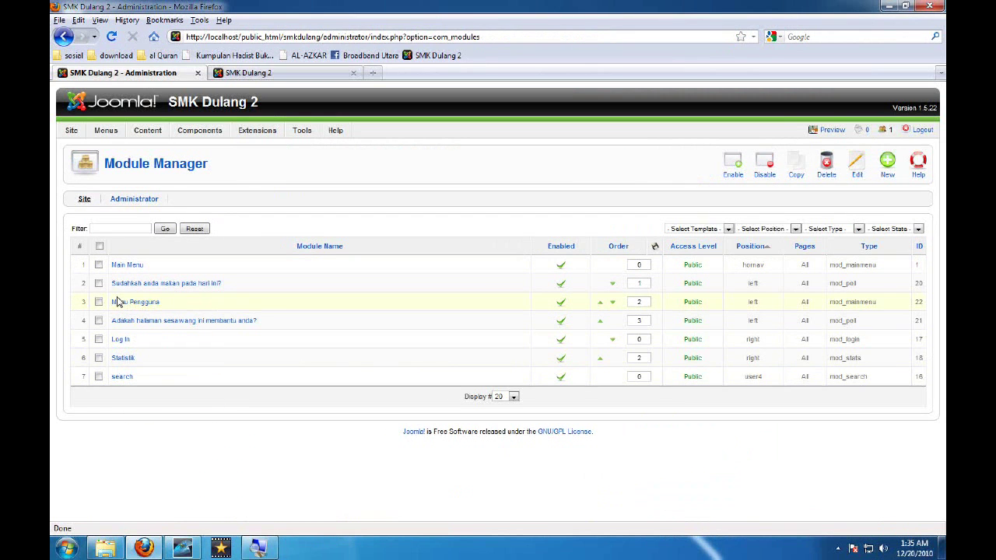
pyautogui.click(119, 306)
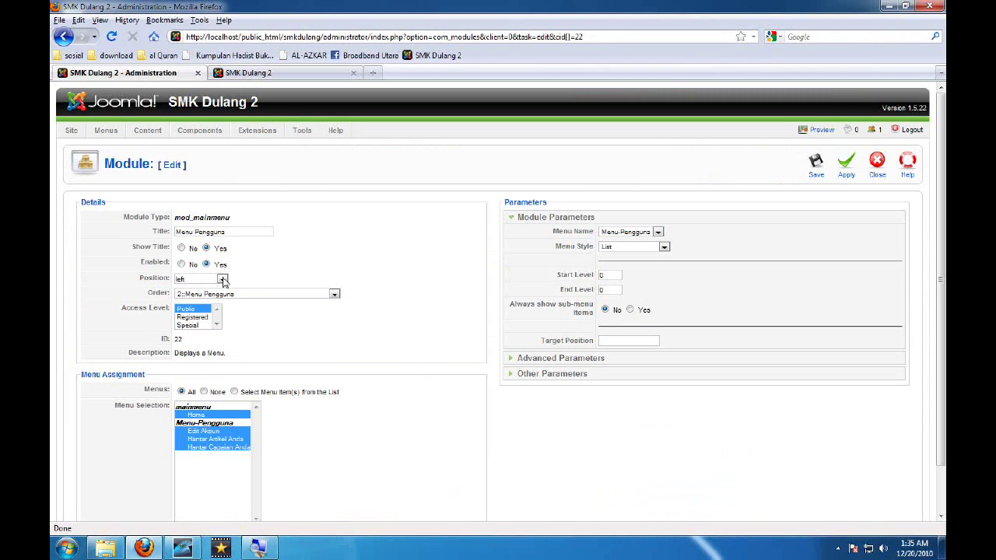
pyautogui.click(223, 280)
pyautogui.click(216, 334)
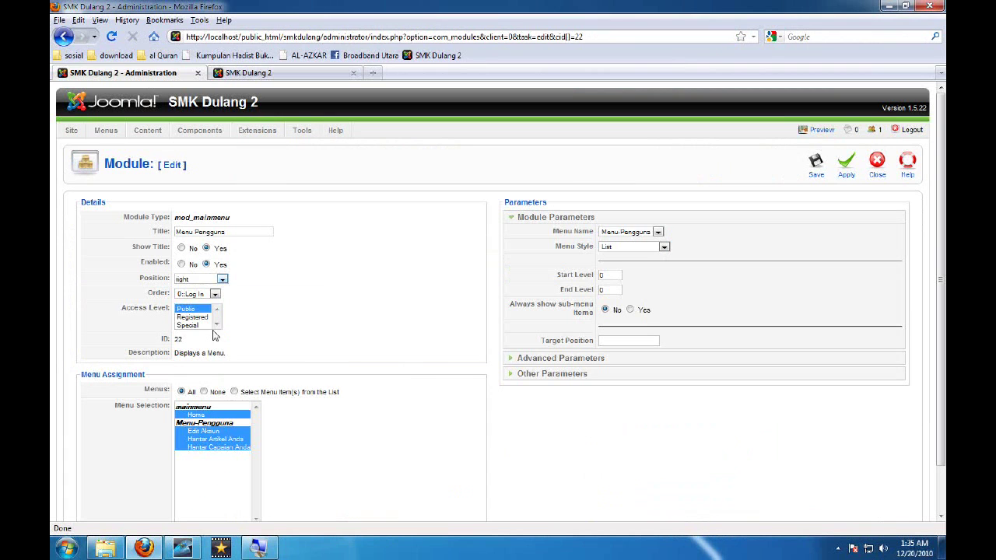
pyautogui.click(816, 170)
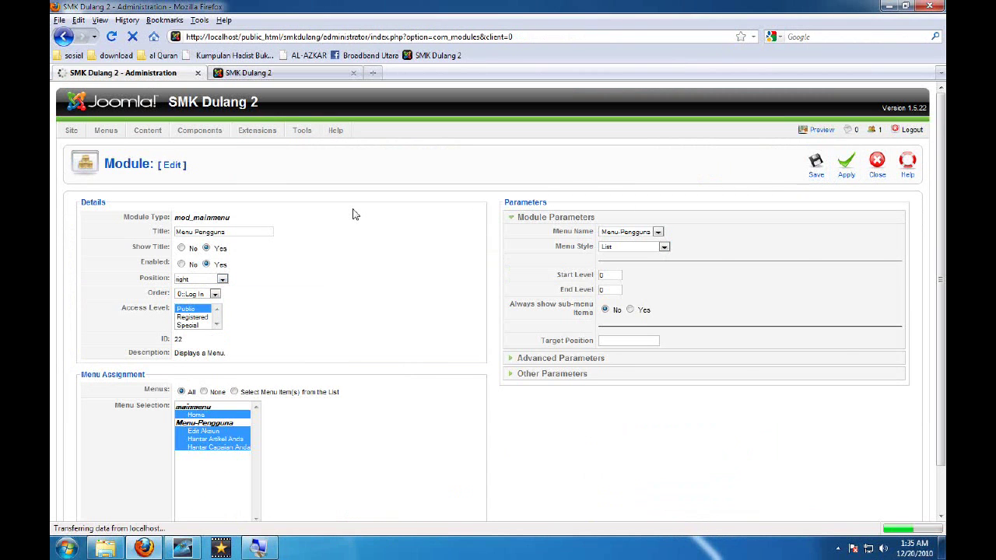
# Refresh the site, then try Edit Akaun and the forgotten-username page while logged out
pyautogui.click(259, 74)
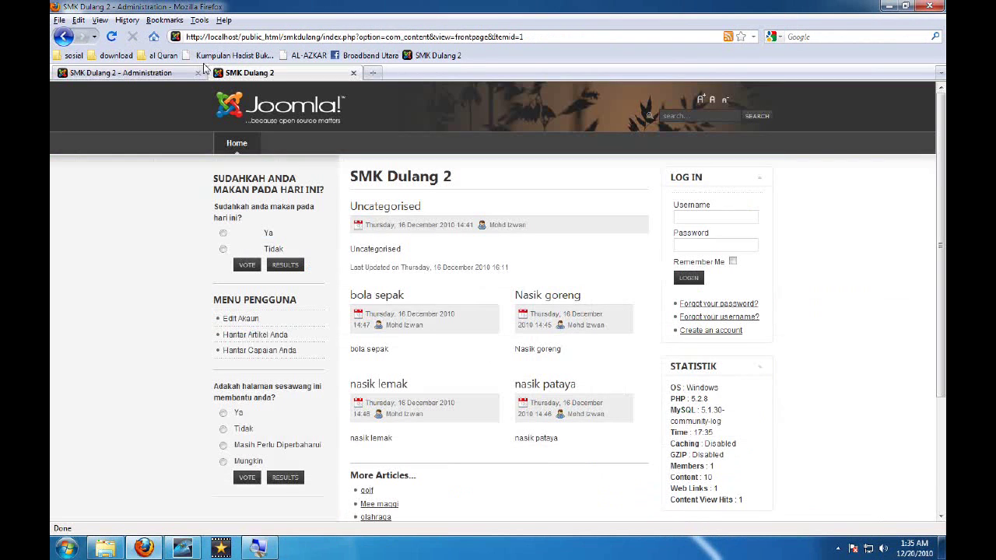
pyautogui.click(112, 41)
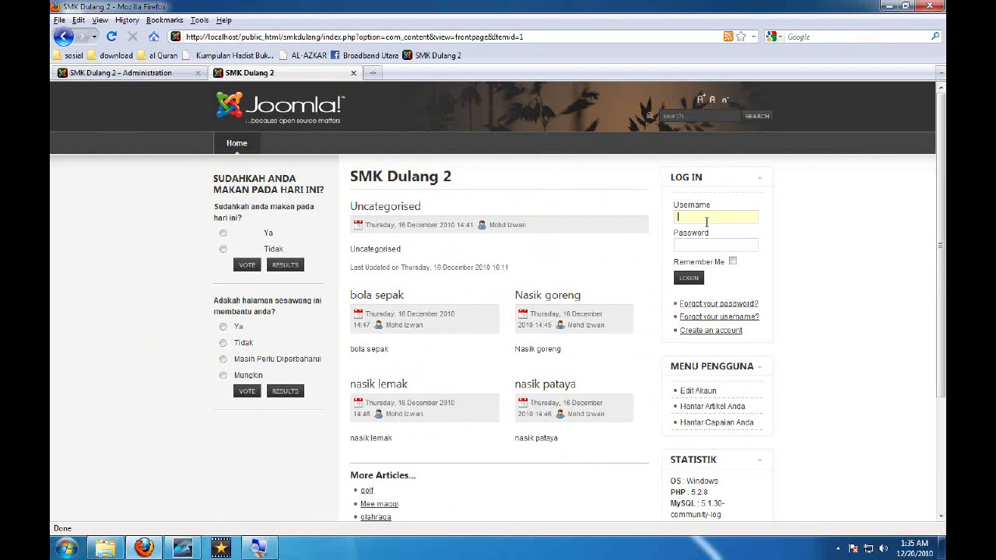
pyautogui.click(709, 392)
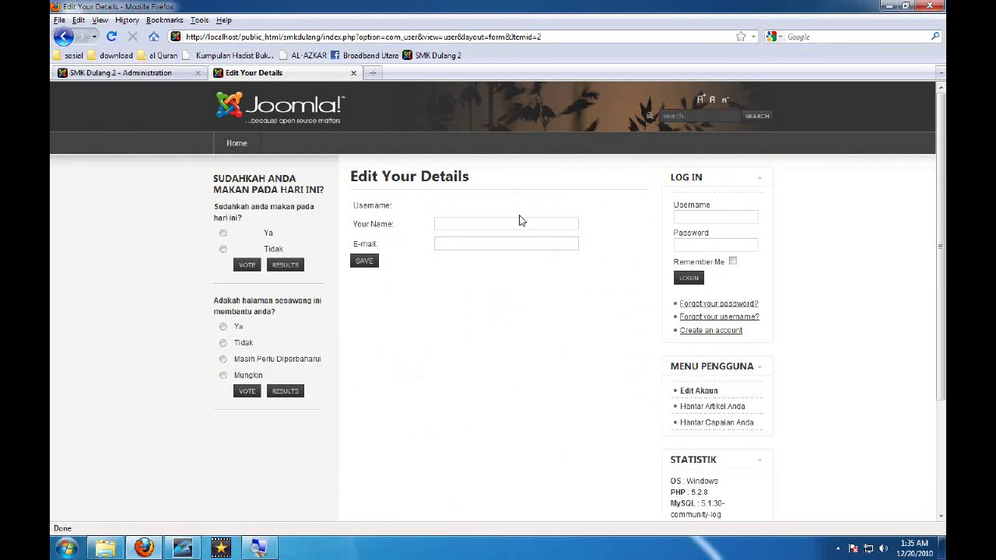
pyautogui.moveTo(371, 179); pyautogui.dragTo(511, 187)
pyautogui.click(379, 210)
pyautogui.doubleClick(378, 209)
pyautogui.click(379, 210)
pyautogui.click(718, 316)
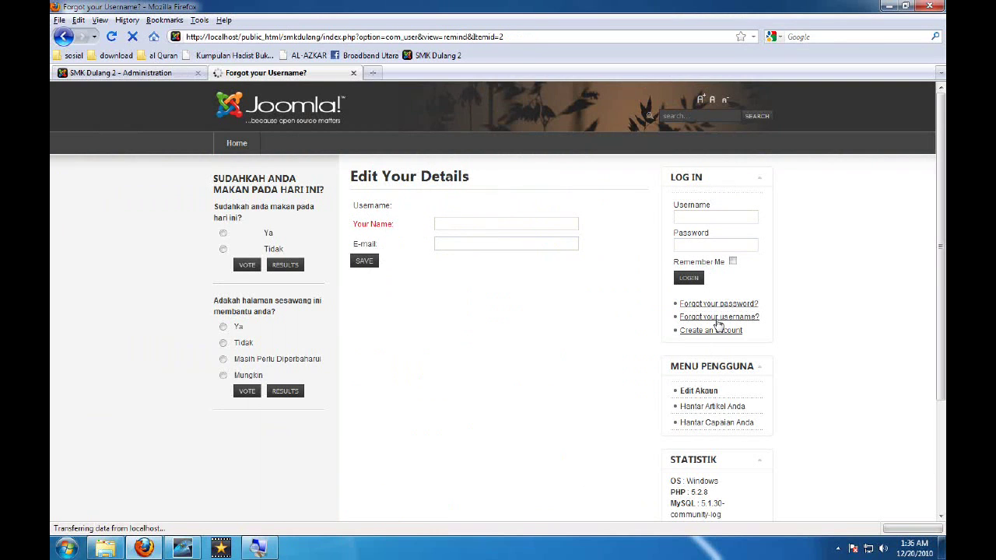
pyautogui.click(698, 396)
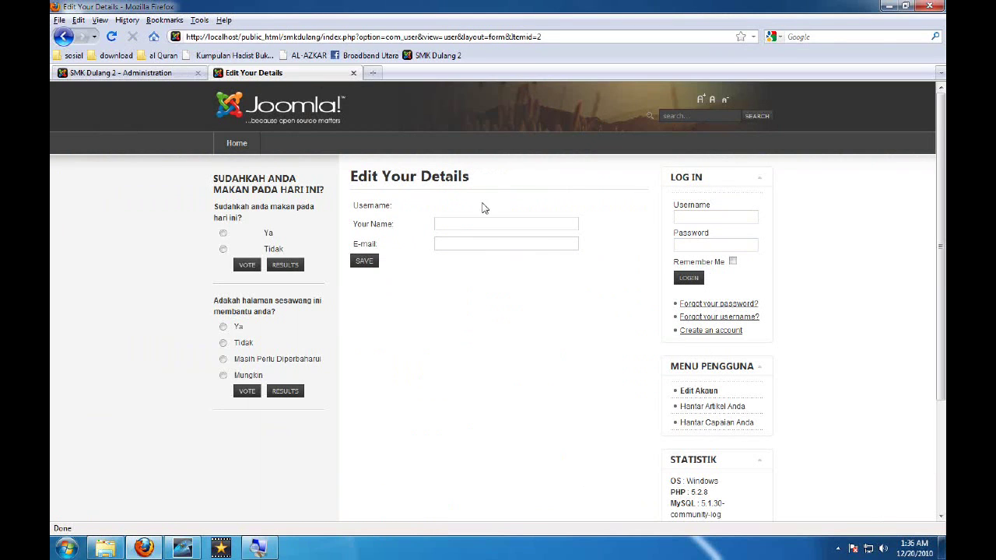
pyautogui.moveTo(380, 224); pyautogui.dragTo(402, 252)
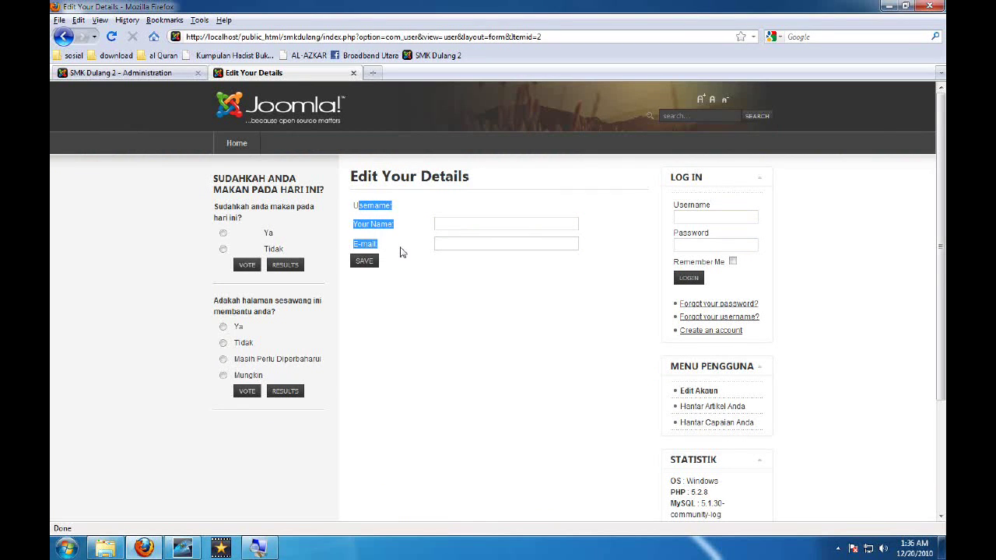
# Try Hantar Artikel Anda and Hantar Capaian Anda, which shows a not-authorised error
pyautogui.click(722, 414)
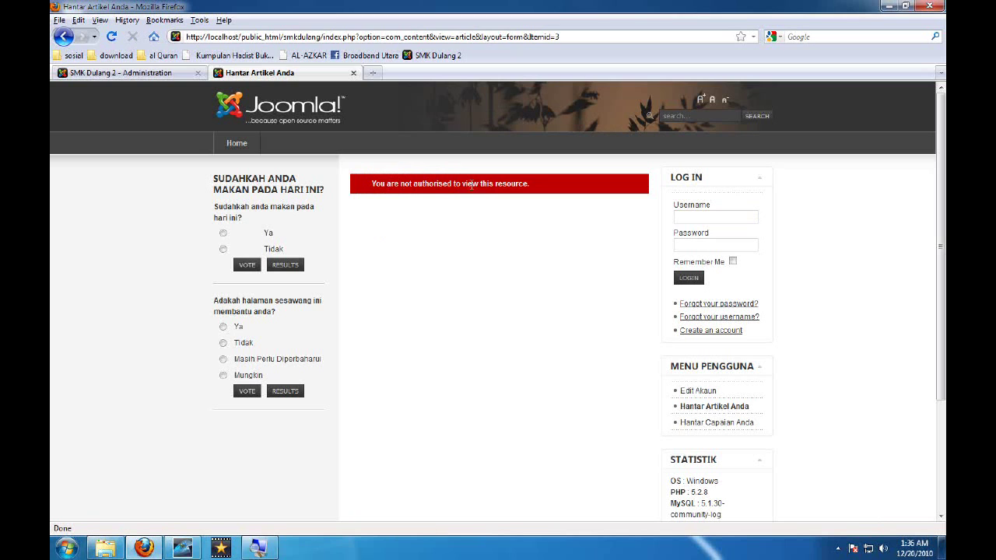
pyautogui.click(708, 424)
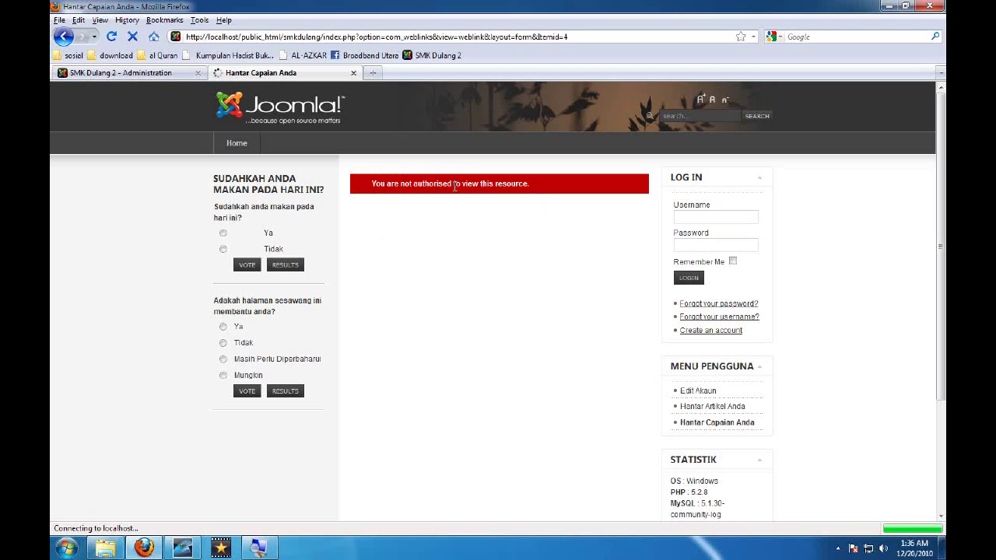
pyautogui.moveTo(372, 185); pyautogui.dragTo(519, 186)
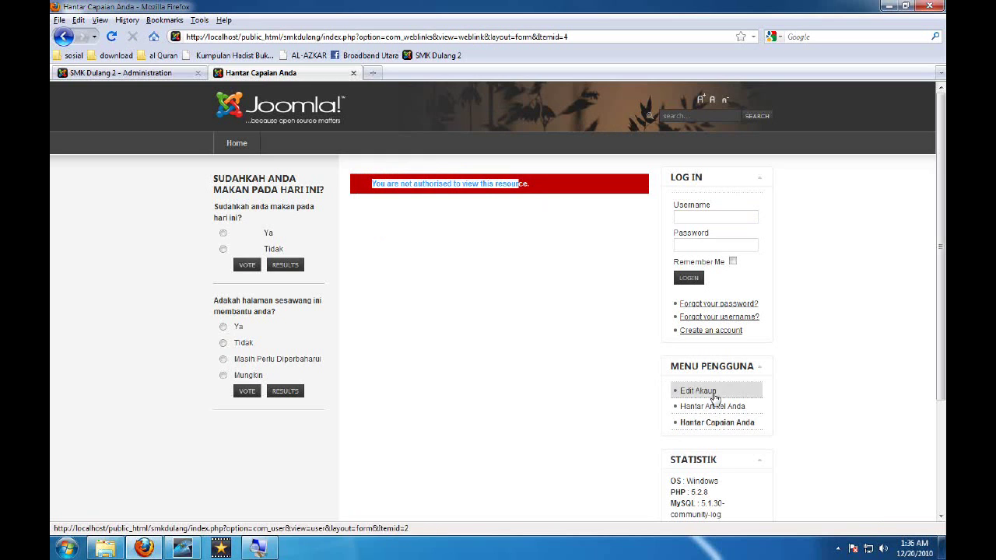
pyautogui.click(706, 215)
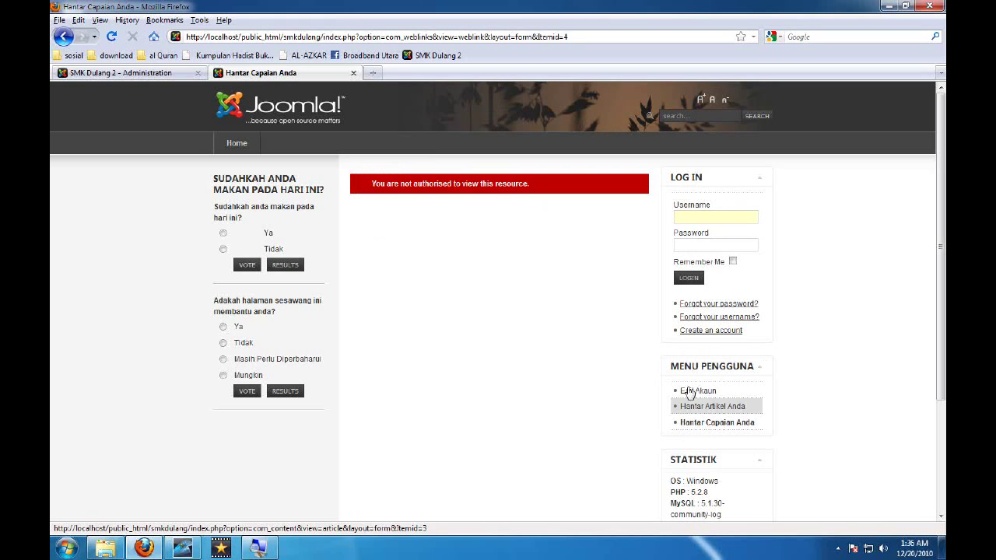
pyautogui.click(704, 216)
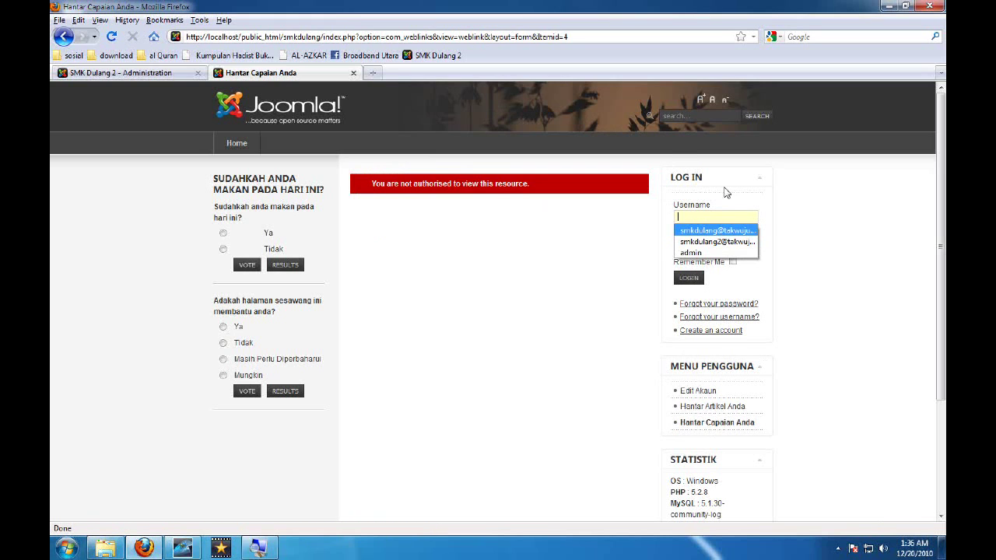
pyautogui.click(728, 218)
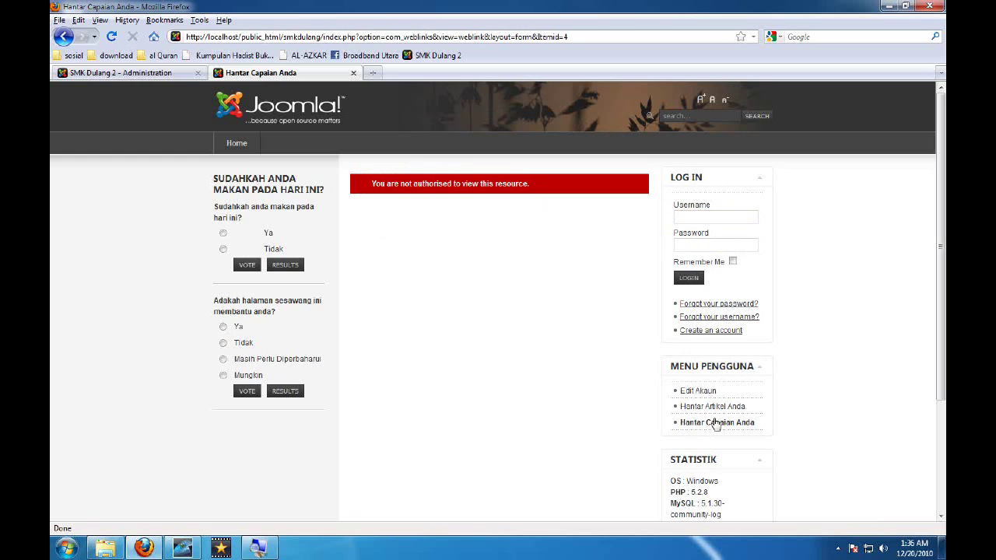
pyautogui.moveTo(668, 365); pyautogui.dragTo(701, 424)
# In the Module Manager, set the Menu Pengguna module's access level to Registered and save it
pyautogui.click(140, 70)
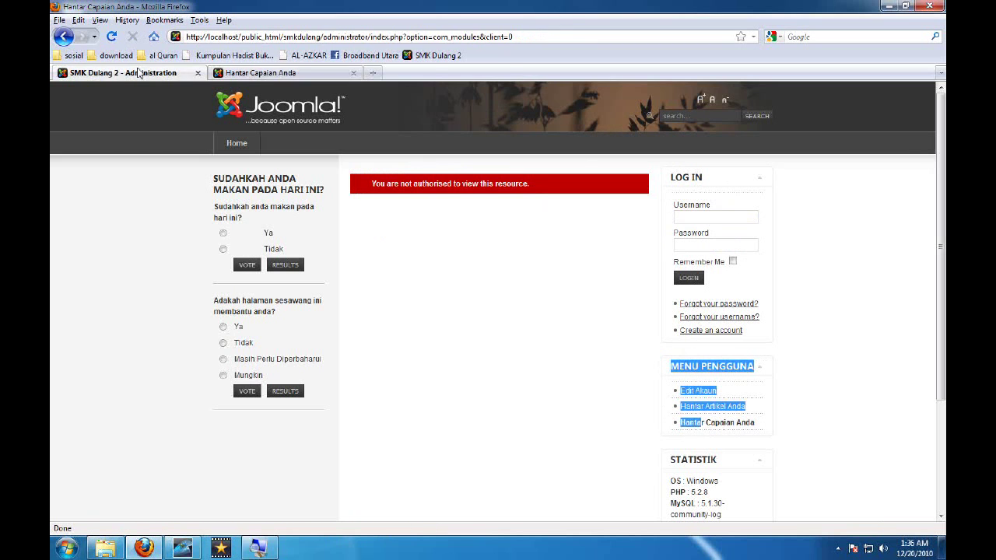
pyautogui.moveTo(238, 131)
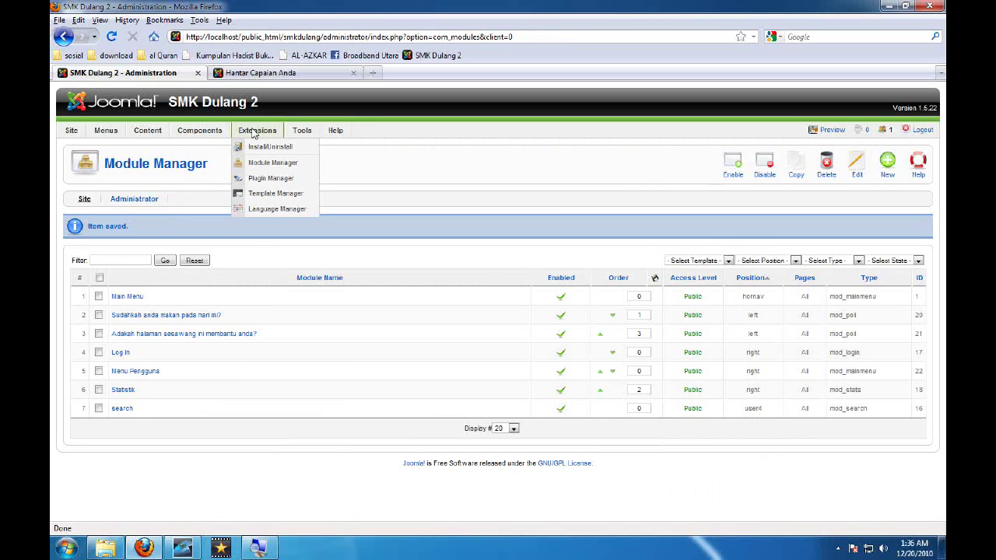
pyautogui.click(254, 165)
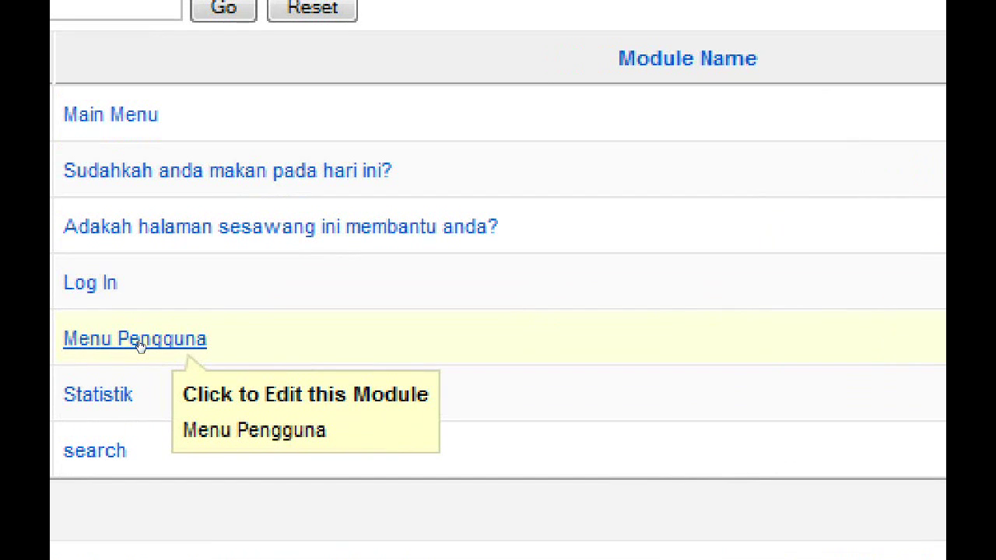
pyautogui.click(138, 340)
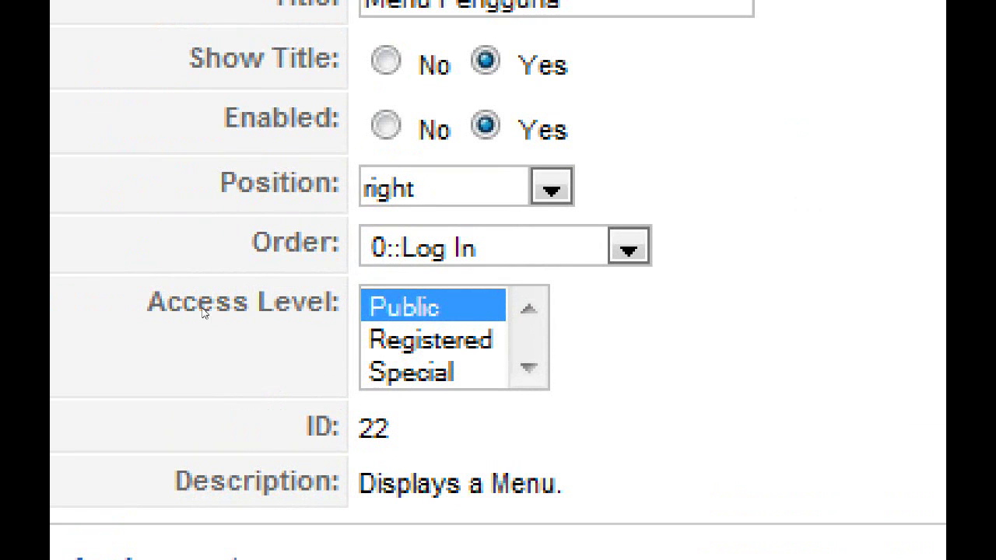
pyautogui.press('Down')
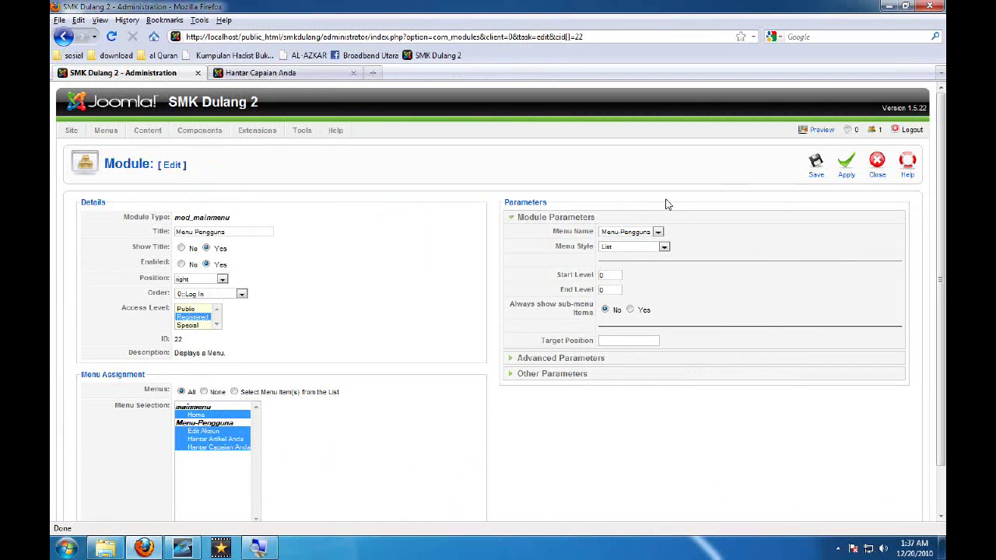
pyautogui.click(811, 174)
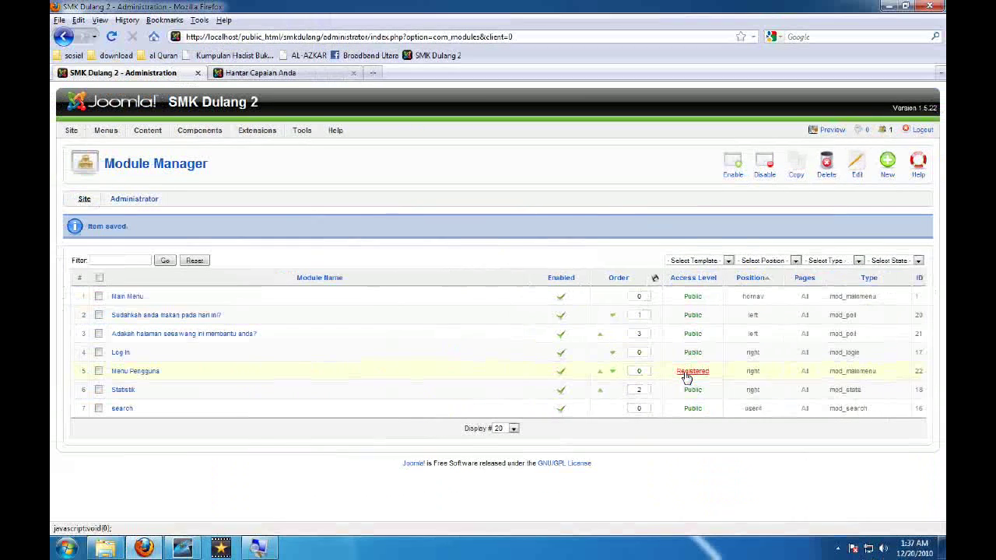
# Preview the site in a new tab, close the old page, and log in as admin
pyautogui.click(829, 131)
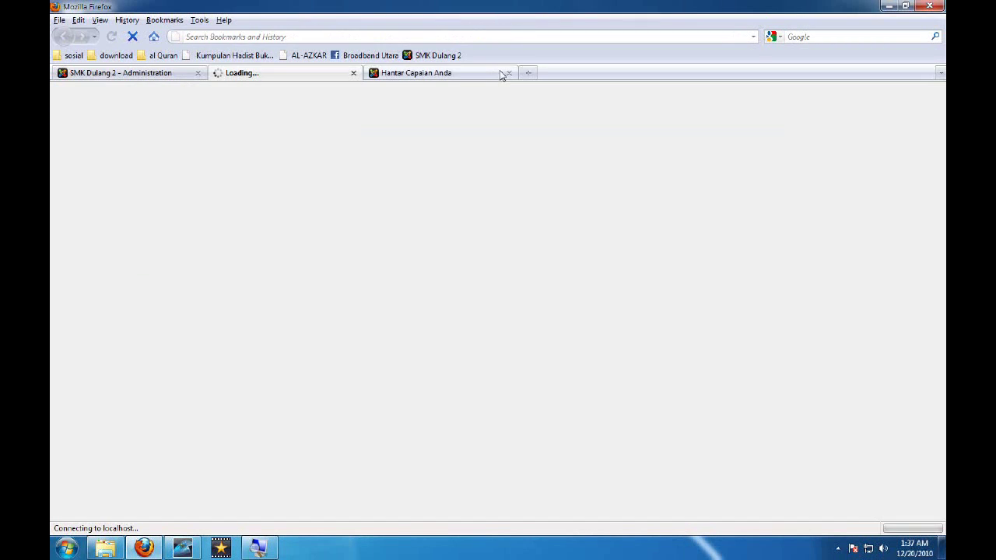
pyautogui.click(510, 72)
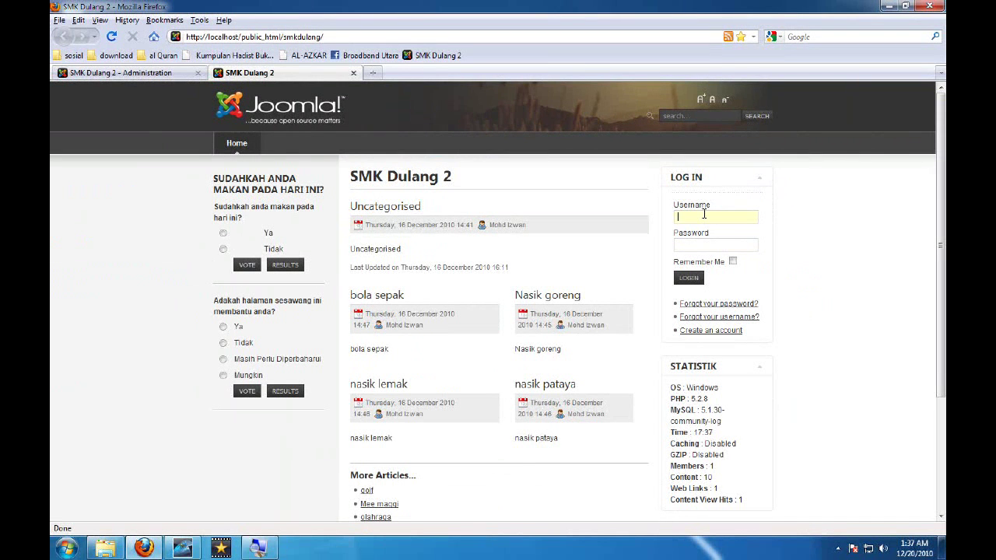
pyautogui.write('admin')
pyautogui.press('Tab')
pyautogui.press('Return')
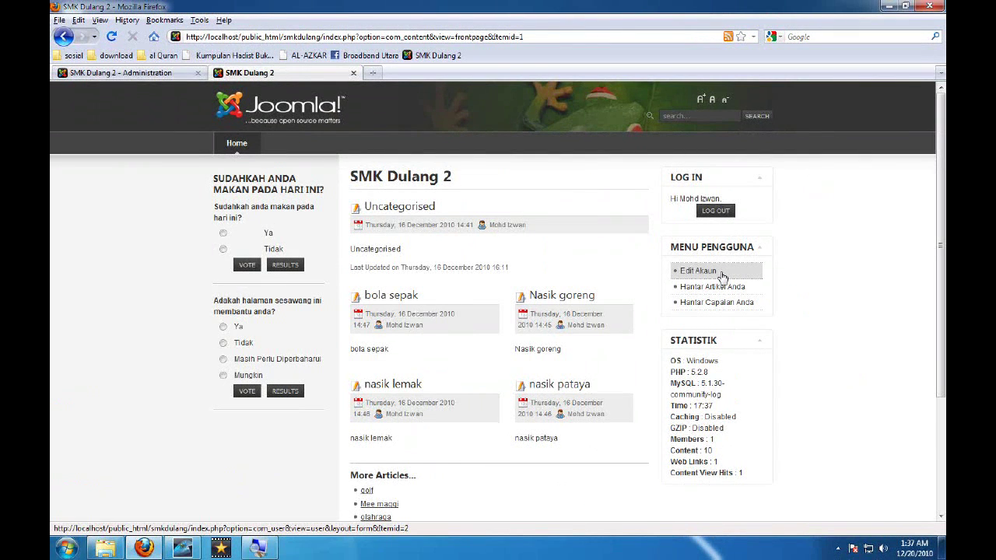
# Open the Edit Akaun page, then highlight the Menu Pengguna heading and its three links
pyautogui.click(722, 277)
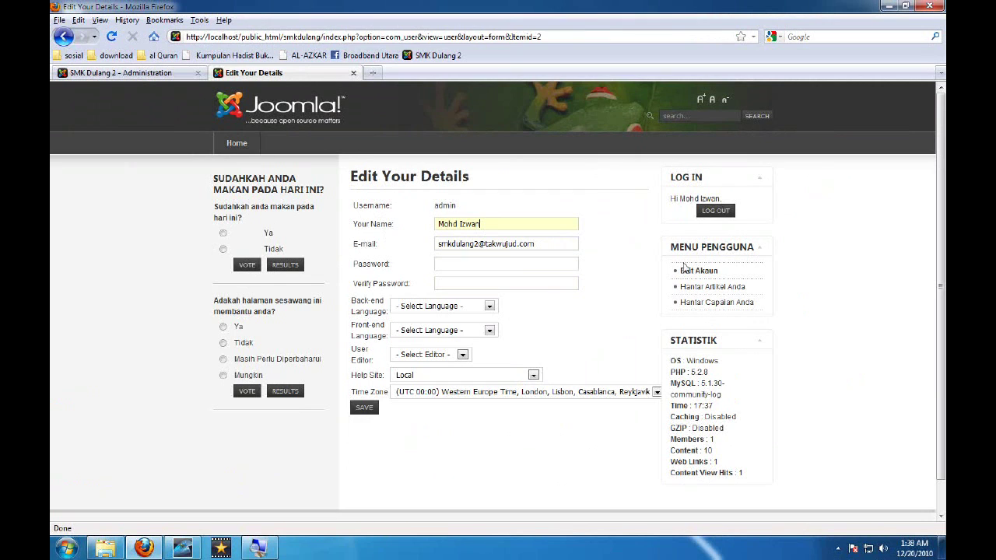
pyautogui.moveTo(667, 250); pyautogui.dragTo(749, 315)
pyautogui.moveTo(748, 248); pyautogui.dragTo(767, 312)
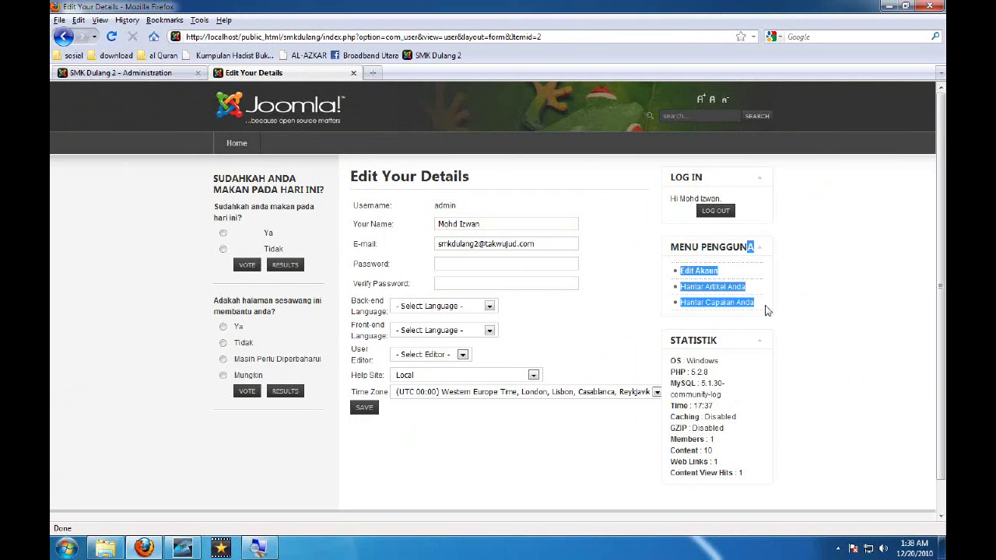